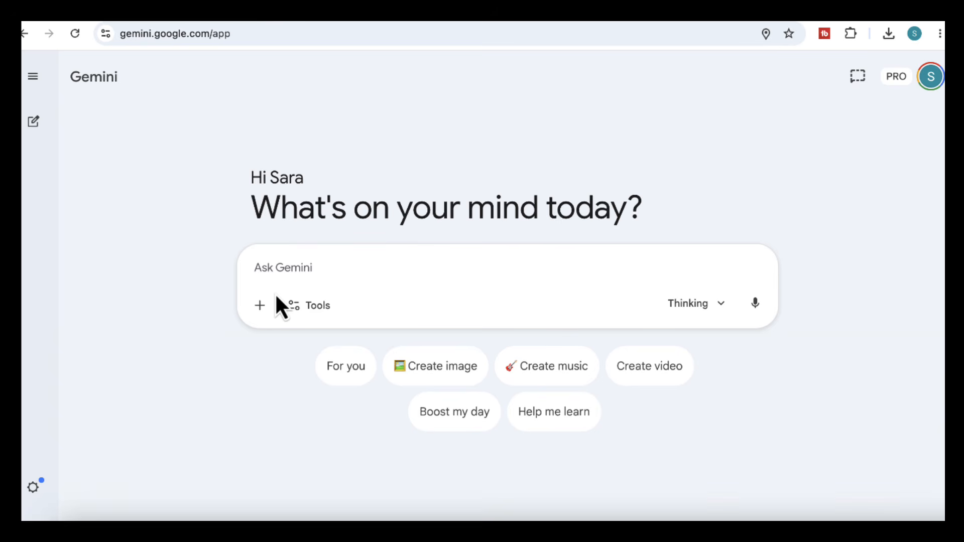
Attach the content_creator_analytics_dataset CSV file to a new prompt and look through its monthly rows
{"action": "left_click", "coordinate": [261, 307]}
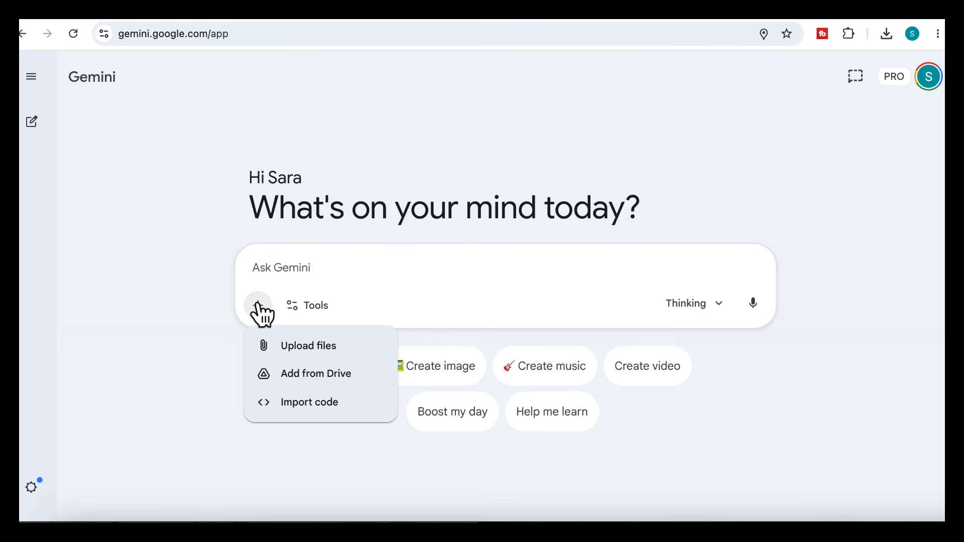
{"action": "left_click", "coordinate": [300, 347]}
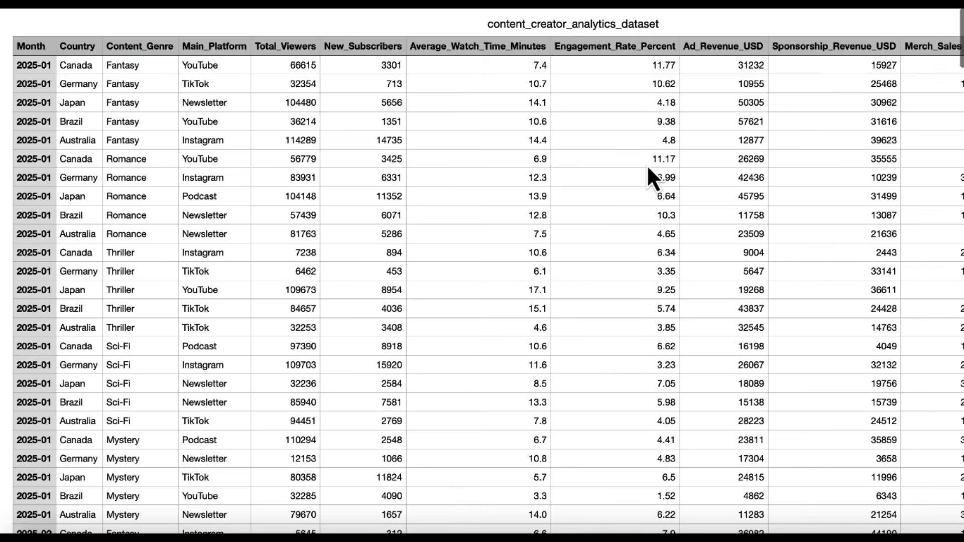
{"action": "scroll", "coordinate": [647, 165], "scroll_direction": "down", "scroll_amount": 10}
{"action": "scroll", "coordinate": [642, 174], "scroll_direction": "down", "scroll_amount": 15}
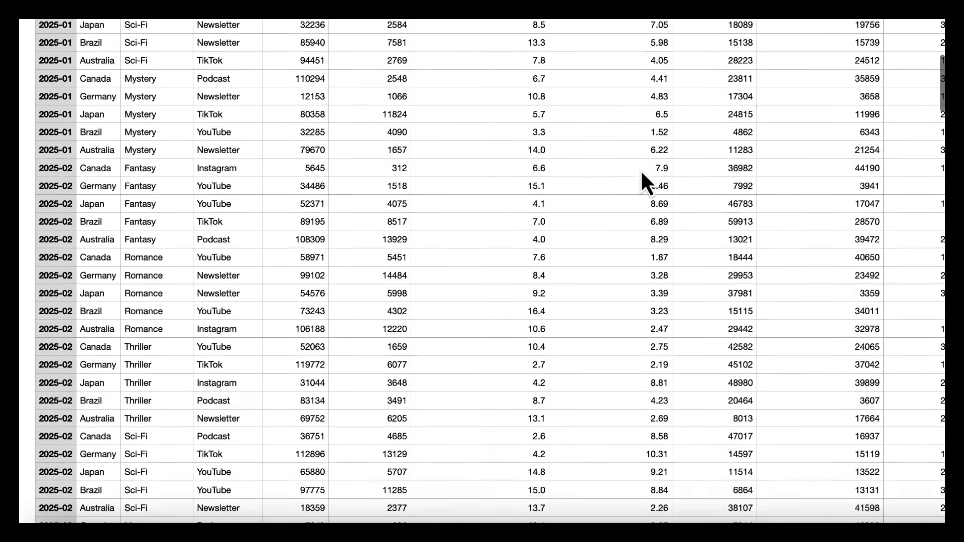
{"action": "scroll", "coordinate": [643, 173], "scroll_direction": "down", "scroll_amount": 9}
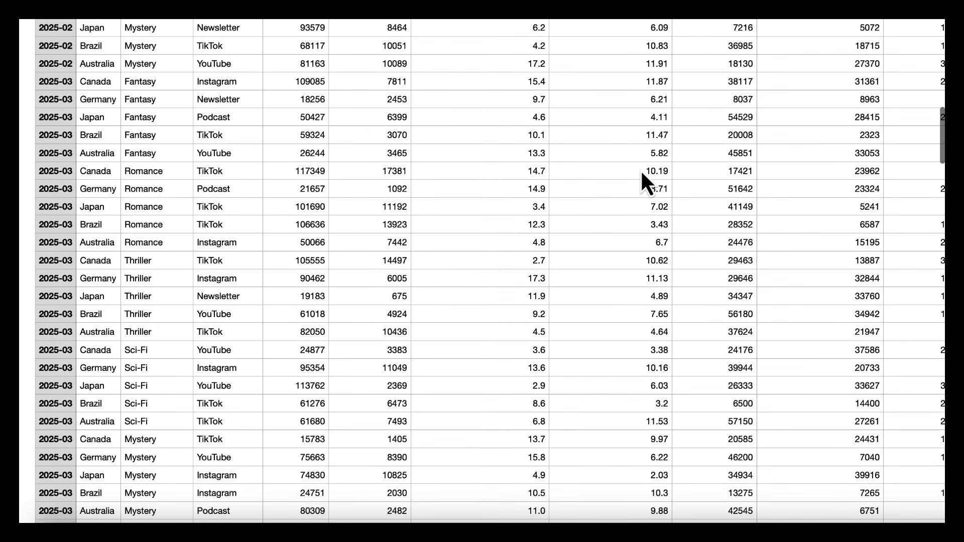
{"action": "scroll", "coordinate": [642, 172], "scroll_direction": "down", "scroll_amount": 3}
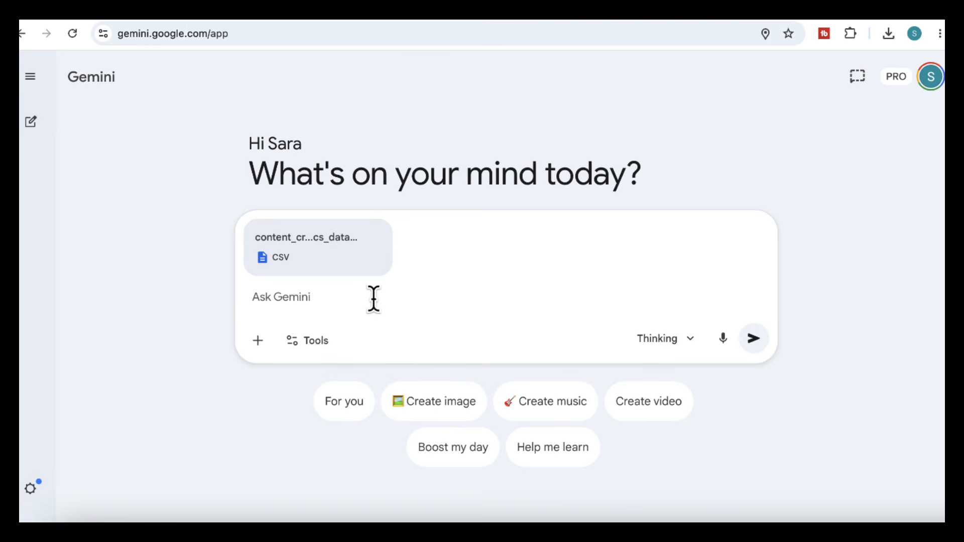
Submit a prompt for a clean PDF business report from the data with clear title, structured sections, headings, organized paragraphs, data insights, key findings, and recommendations
{"action": "left_click", "coordinate": [373, 300]}
{"action": "type", "text": "Create a professional business report using the above data Format it in a clean Pdf file report style with a clear title, structured sections, headings, and well-organized paragraphs. Include data insights, key findings, and recommendations where appropriate."}
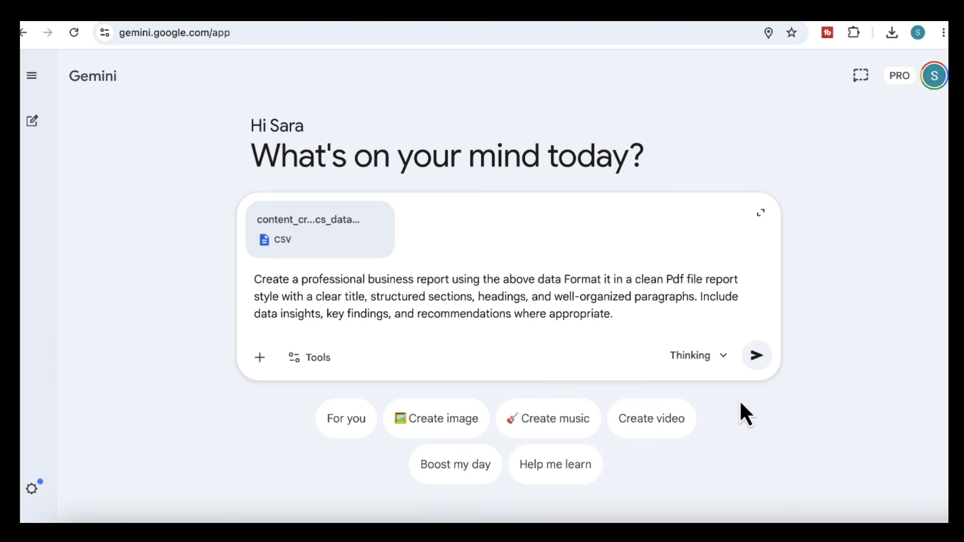
{"action": "left_click", "coordinate": [755, 357]}
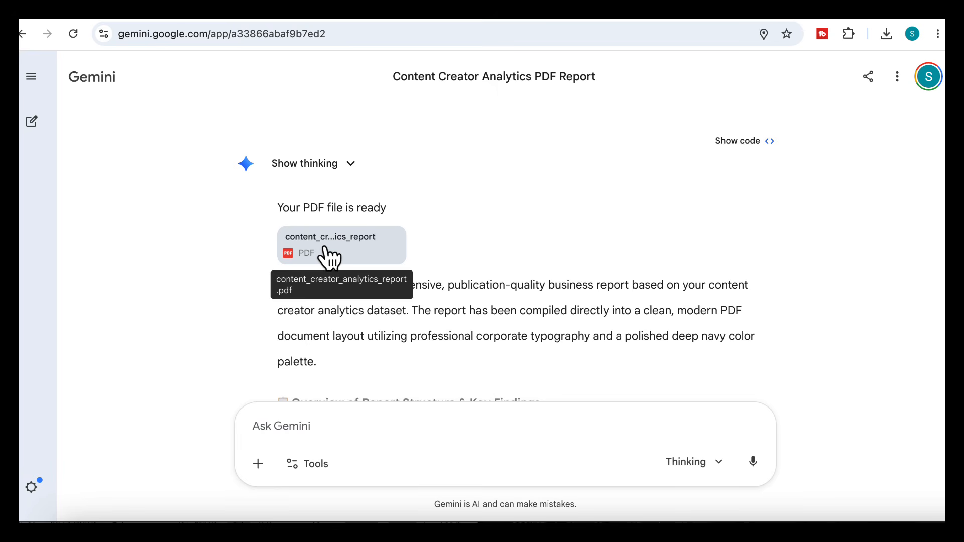
Open the generated content_creator_analytics_report.pdf and read through its pages to the final recommendations
{"action": "left_click", "coordinate": [343, 244]}
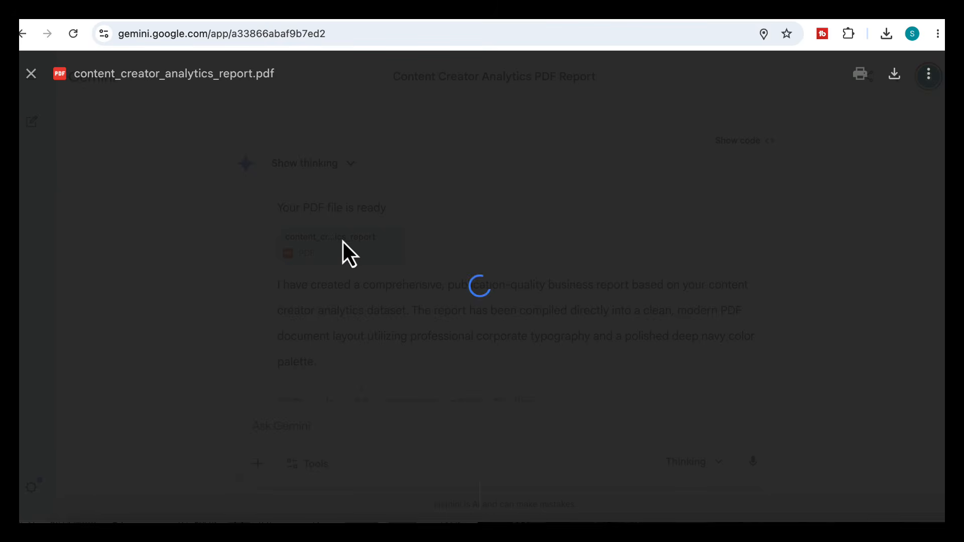
{"action": "scroll", "coordinate": [436, 270], "scroll_direction": "down", "scroll_amount": 4}
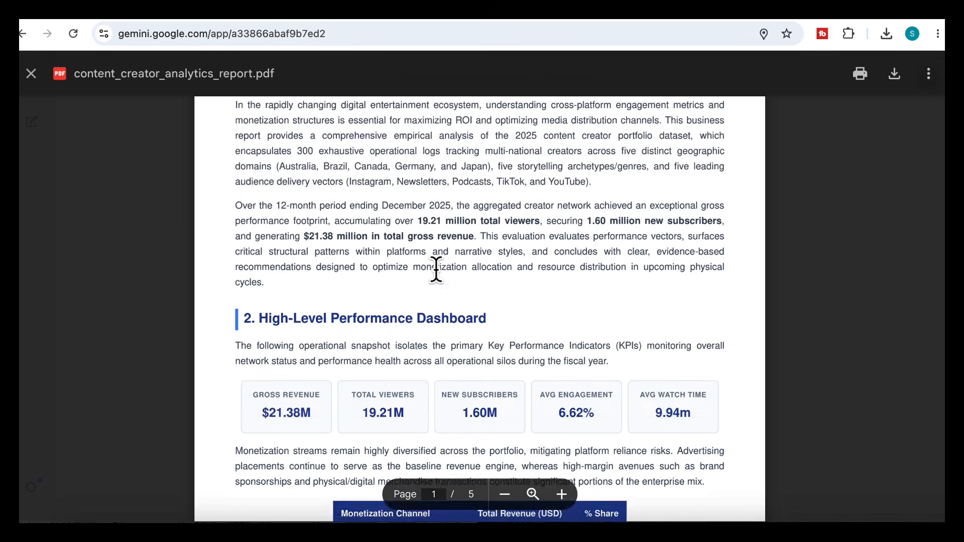
{"action": "scroll", "coordinate": [436, 271], "scroll_direction": "down", "scroll_amount": 15}
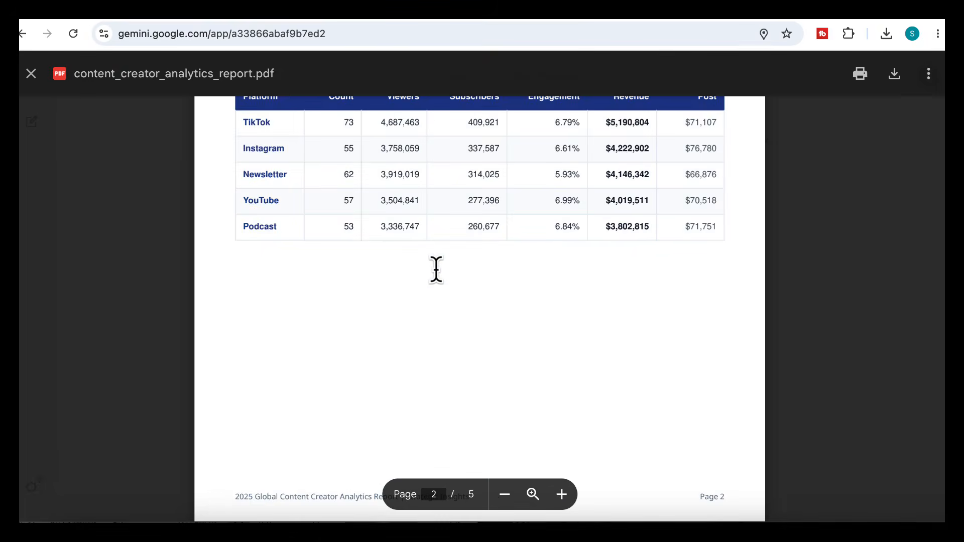
{"action": "scroll", "coordinate": [436, 270], "scroll_direction": "down", "scroll_amount": 20}
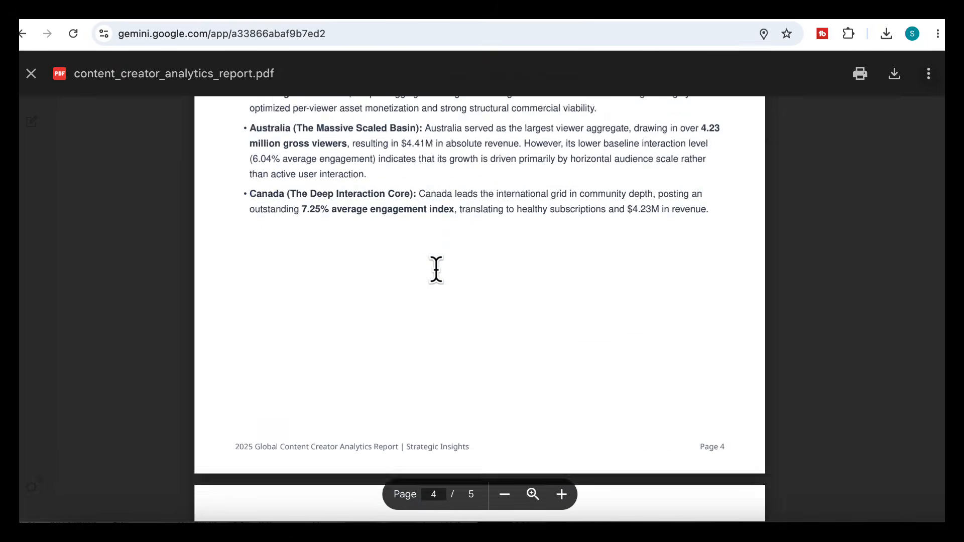
{"action": "scroll", "coordinate": [436, 270], "scroll_direction": "down", "scroll_amount": 10}
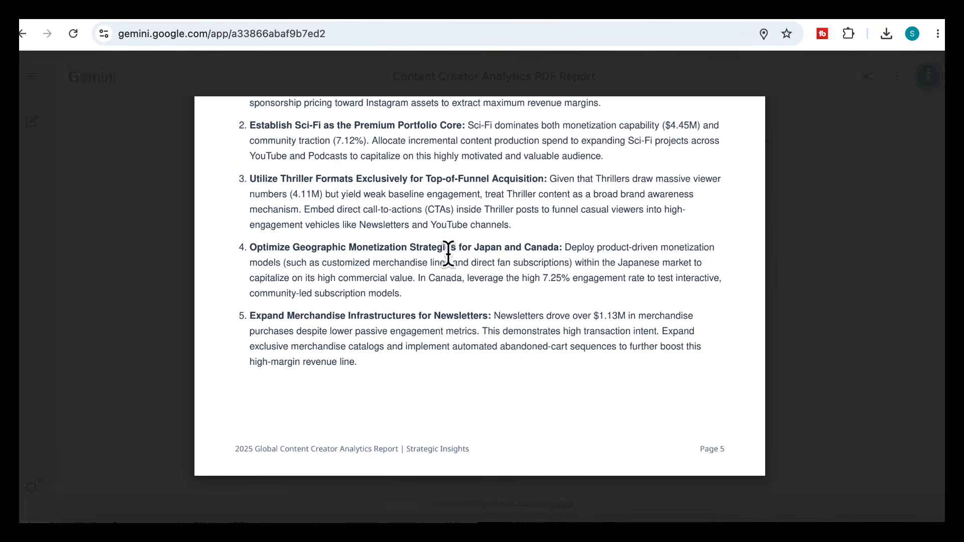
Download the PDF report and review the tables, charts and sections in the downloaded copy
{"action": "left_click", "coordinate": [892, 75]}
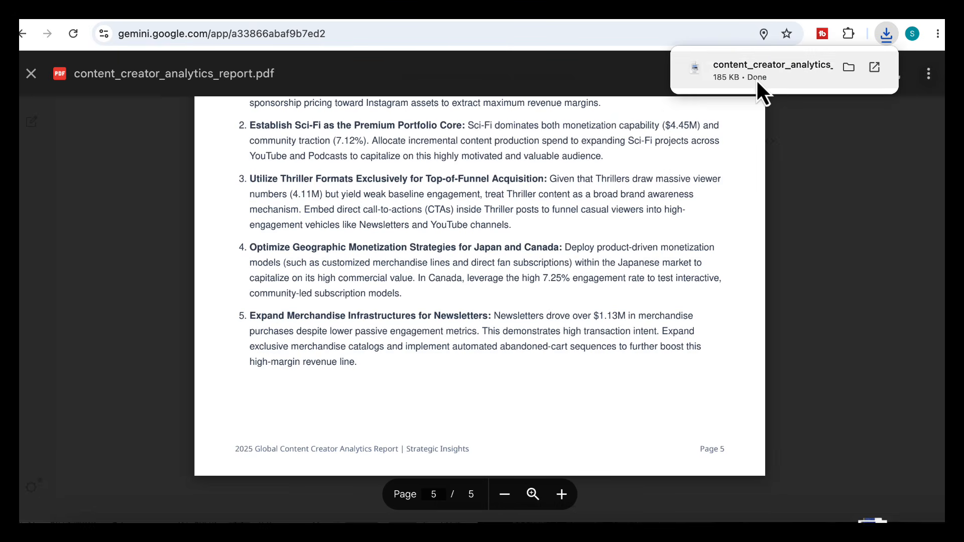
{"action": "left_click", "coordinate": [755, 78]}
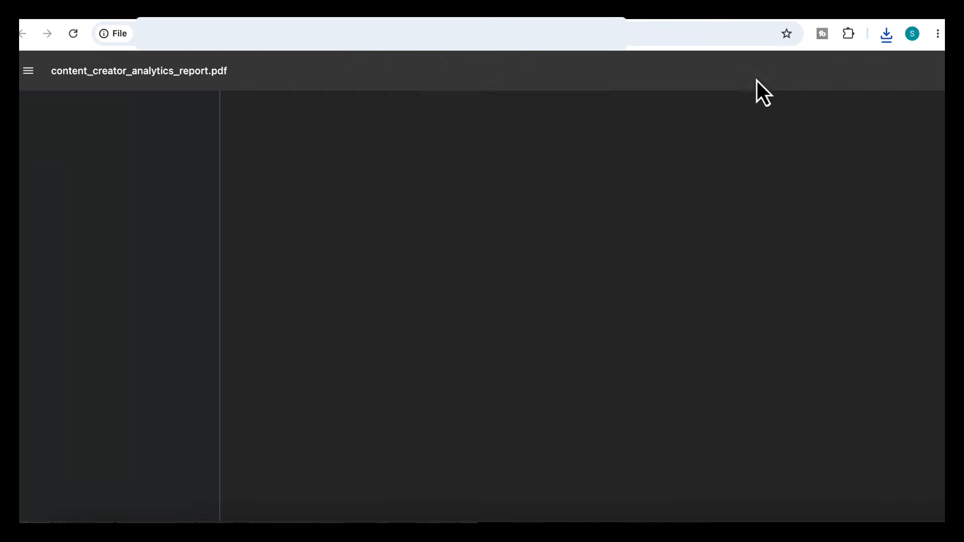
{"action": "scroll", "coordinate": [866, 196], "scroll_direction": "down", "scroll_amount": 12}
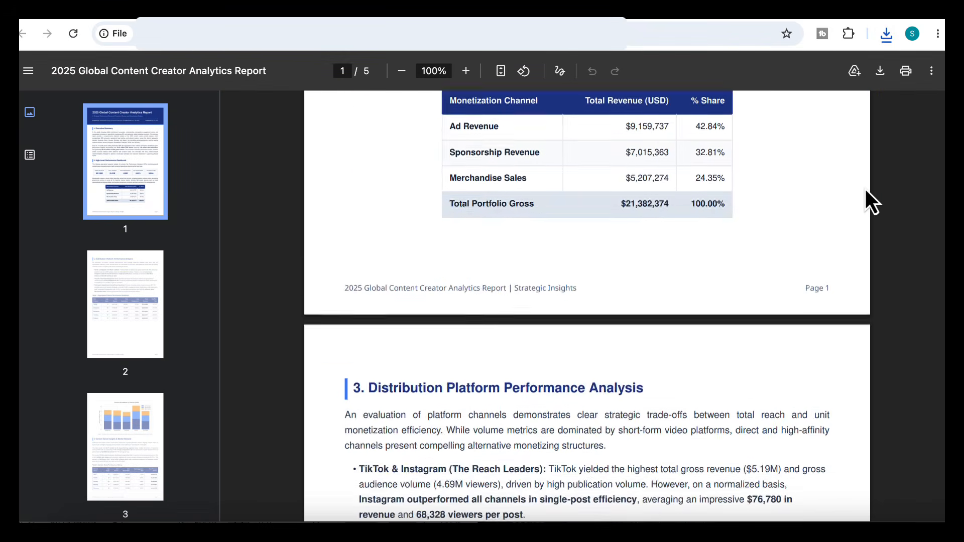
{"action": "scroll", "coordinate": [866, 190], "scroll_direction": "down", "scroll_amount": 15}
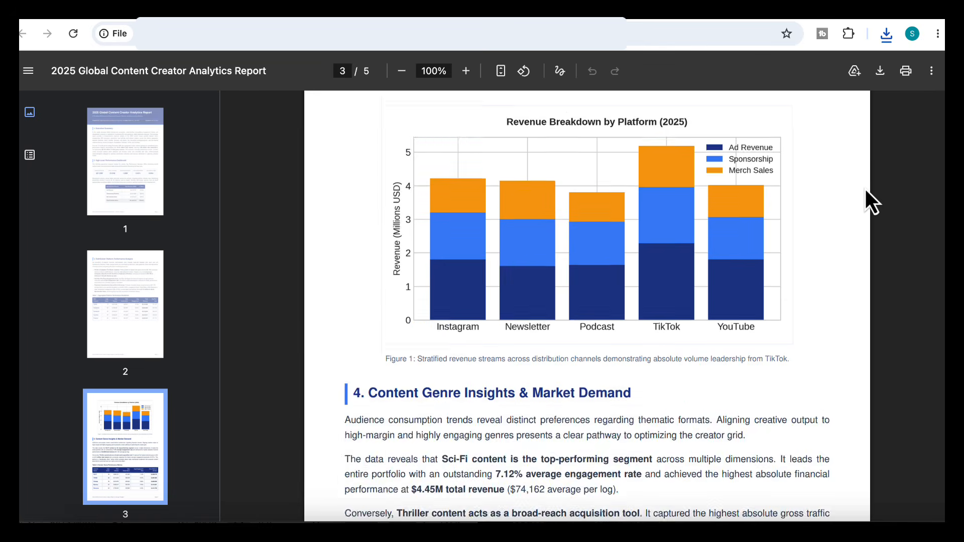
{"action": "scroll", "coordinate": [866, 189], "scroll_direction": "down", "scroll_amount": 15}
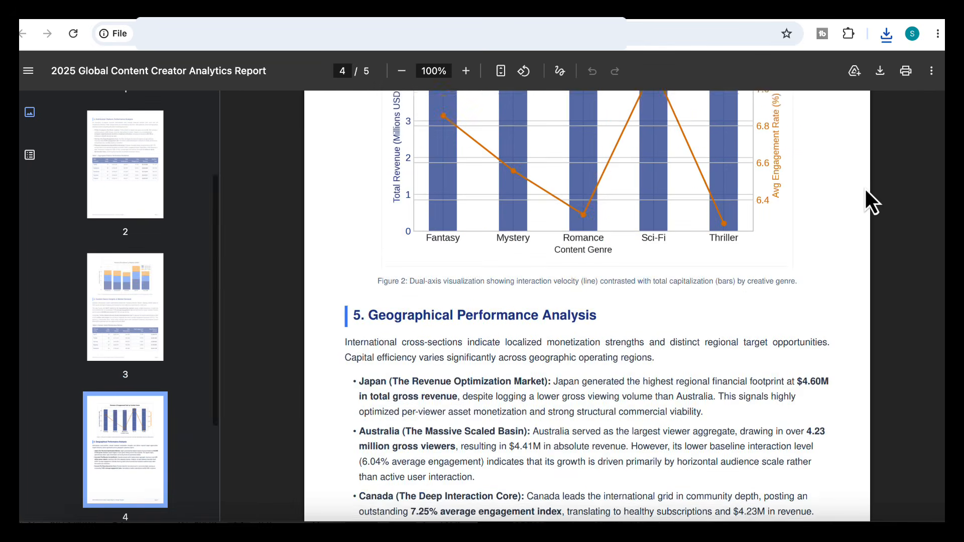
{"action": "scroll", "coordinate": [866, 189], "scroll_direction": "up", "scroll_amount": 3}
{"action": "scroll", "coordinate": [866, 189], "scroll_direction": "down", "scroll_amount": 13}
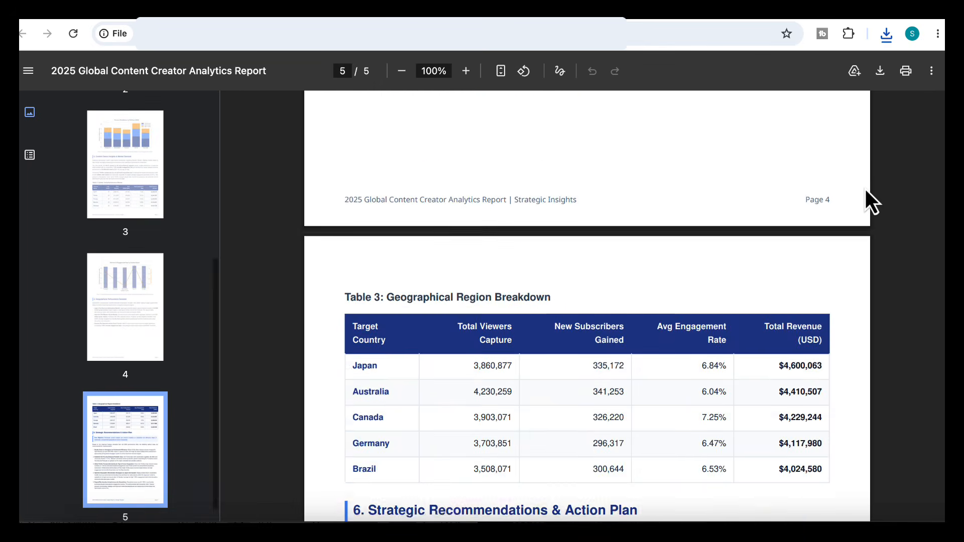
{"action": "scroll", "coordinate": [866, 189], "scroll_direction": "down", "scroll_amount": 10}
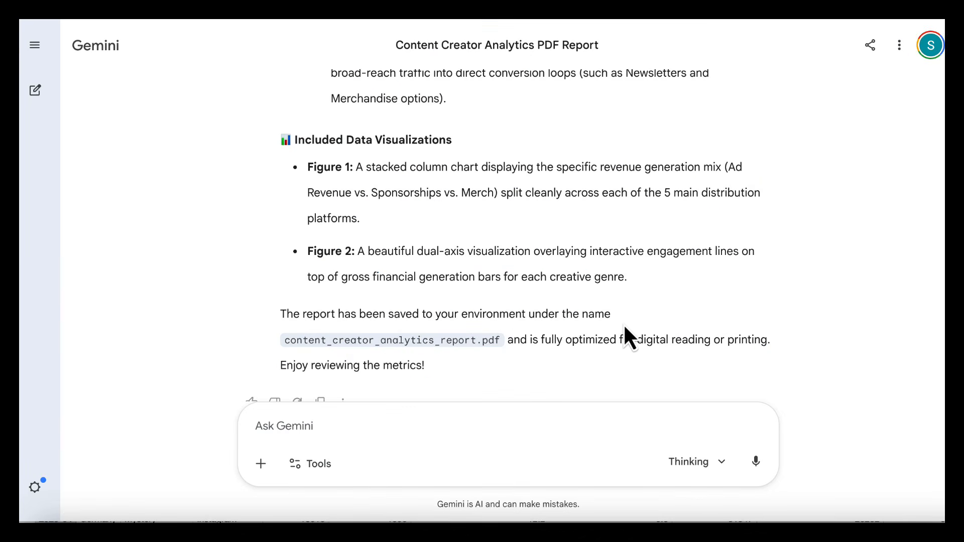
Request a Google Sheets performance tracking system based on the report with monthly revenue tracking, engagement KPIs, forecasting models, growth trends, and automated visual reporting
{"action": "scroll", "coordinate": [625, 325], "scroll_direction": "down", "scroll_amount": 1}
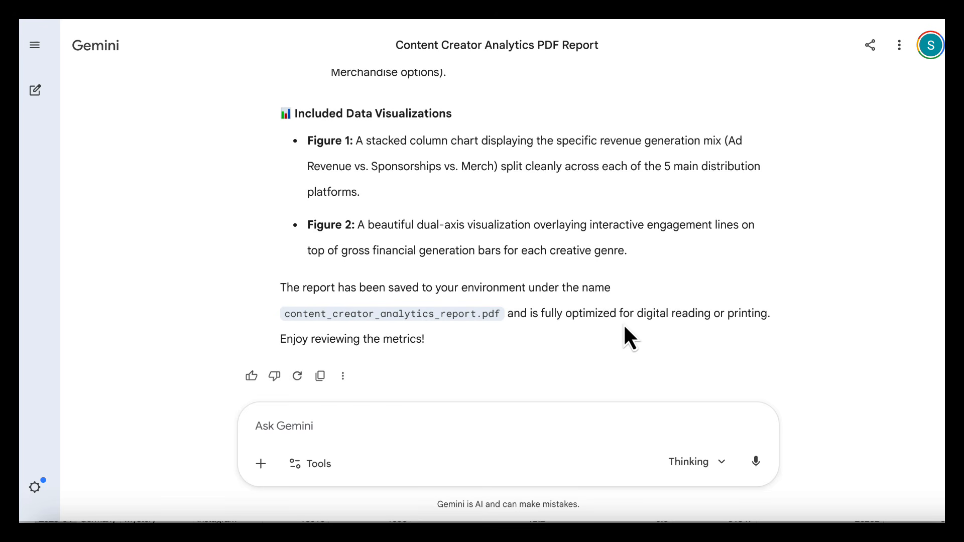
{"action": "left_click", "coordinate": [478, 420]}
{"action": "type", "text": "Build a Google Sheets performance tracking system based on this report with monthly revenue tracking, engagement KPIs, forecasting models, growth trends, and automated visual reporting"}
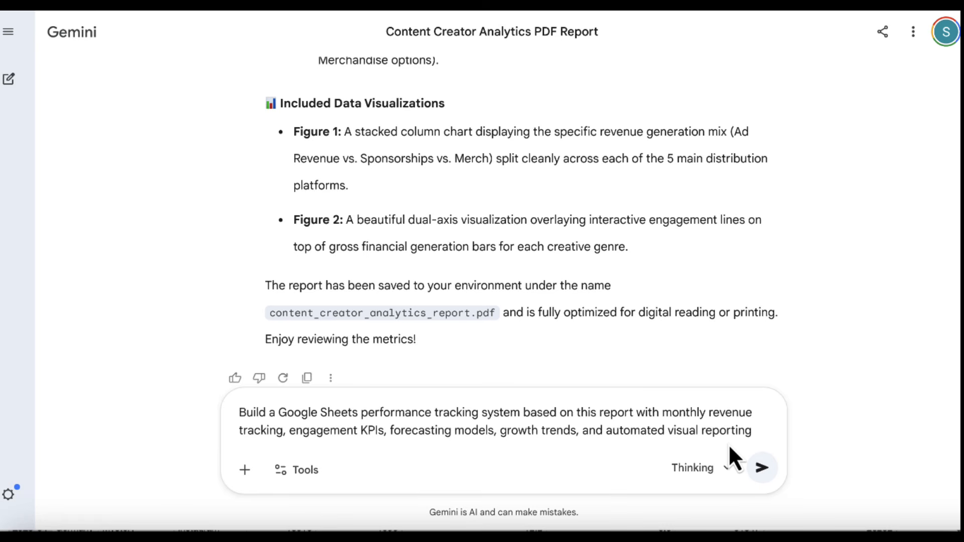
{"action": "left_click", "coordinate": [756, 462]}
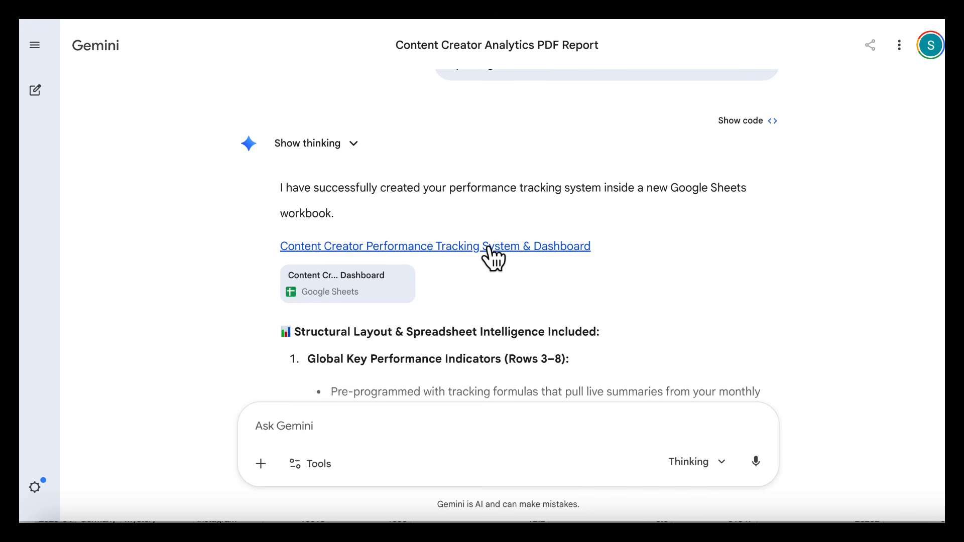
Open the generated Content Creator Performance Tracking System & Dashboard workbook in Google Sheets
{"action": "scroll", "coordinate": [496, 287], "scroll_direction": "down", "scroll_amount": 2}
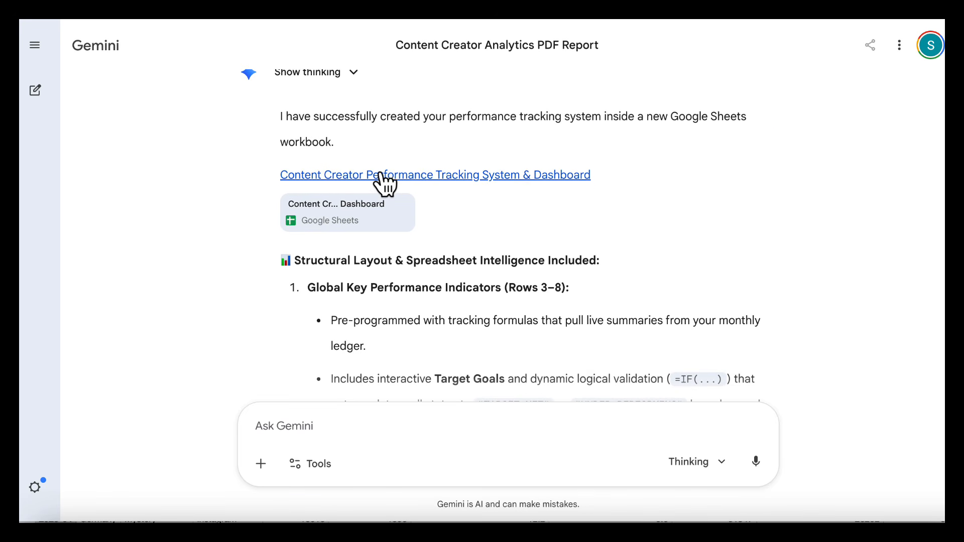
{"action": "left_click", "coordinate": [387, 180]}
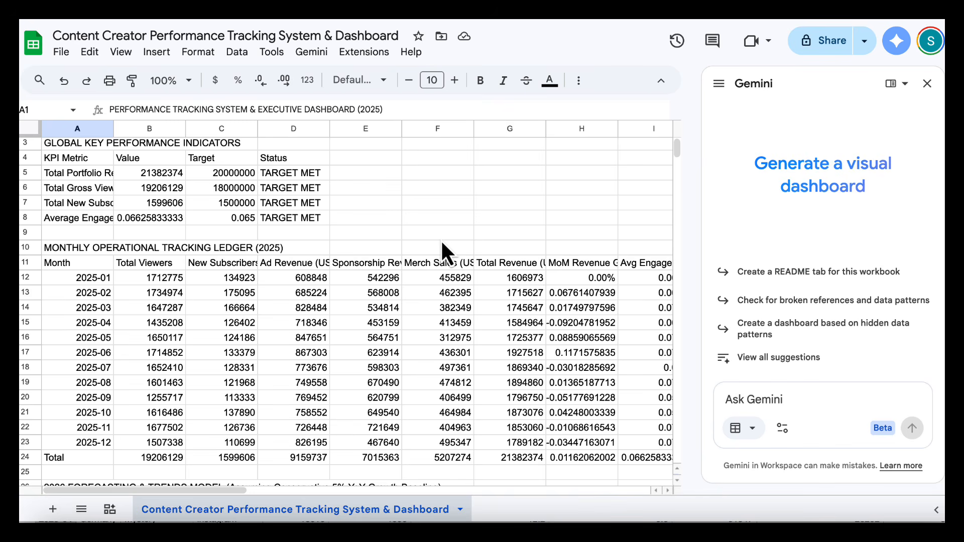
{"action": "scroll", "coordinate": [410, 322], "scroll_direction": "down", "scroll_amount": 1}
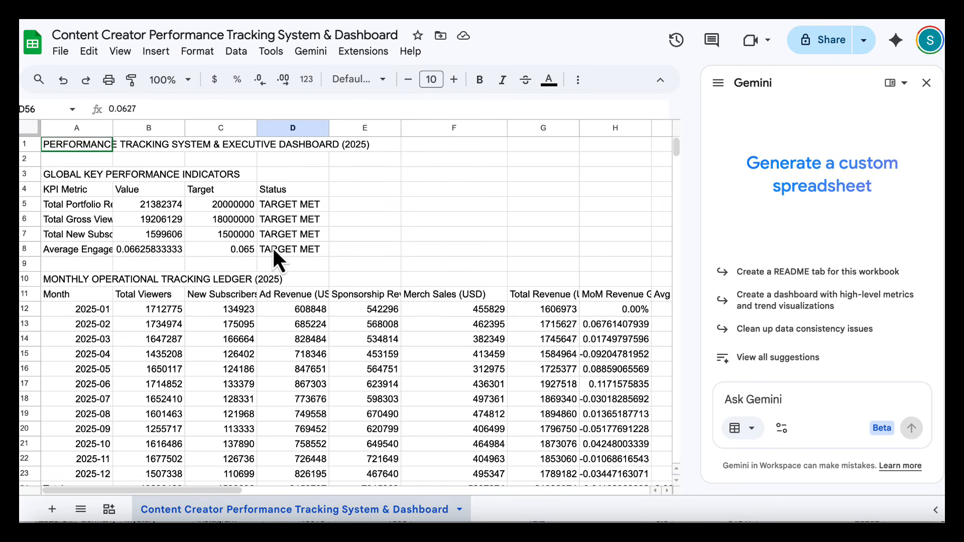
Inspect the values, targets and status cells in the Global Key Performance Indicators section
{"action": "left_click", "coordinate": [170, 204]}
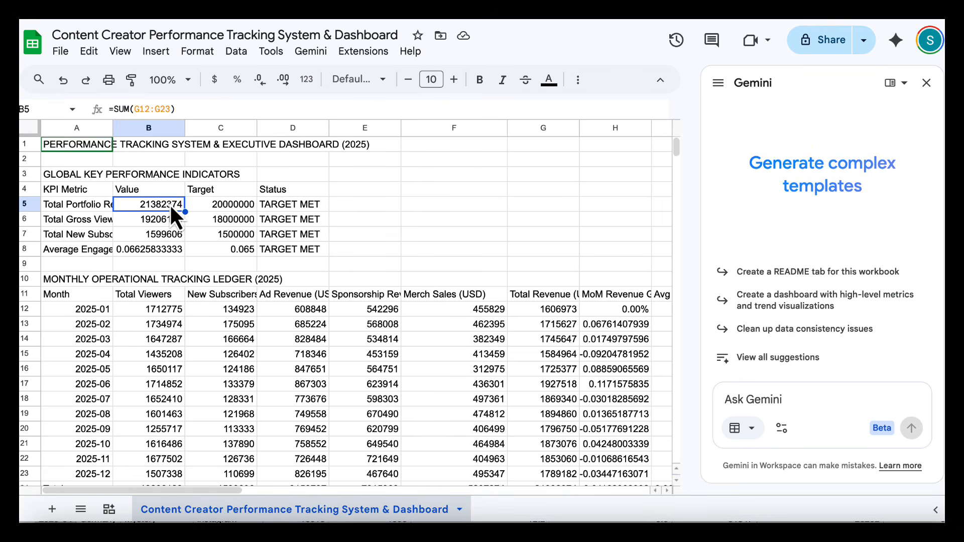
{"action": "left_click", "coordinate": [218, 223]}
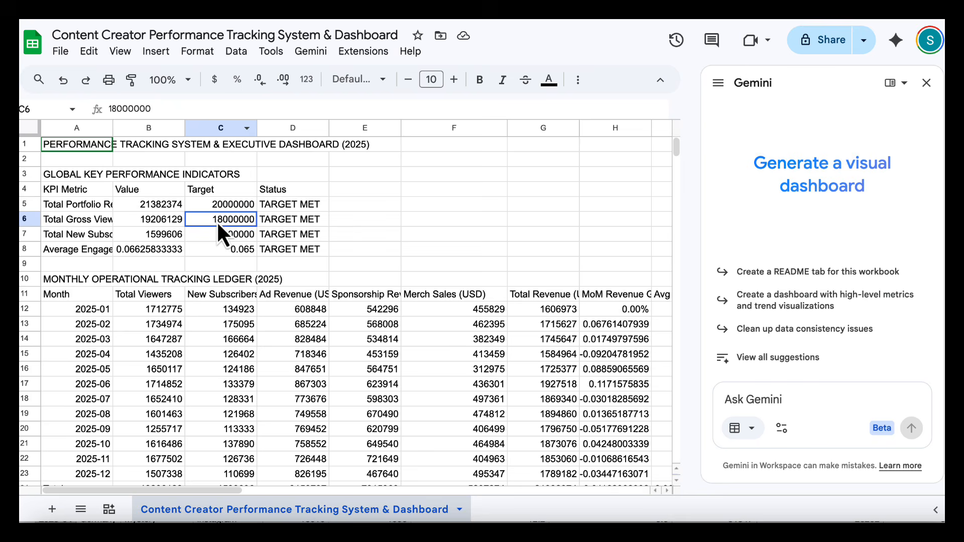
{"action": "left_click", "coordinate": [155, 235]}
{"action": "left_click_drag", "start_coordinate": [291, 190], "coordinate": [286, 252]}
Examine the monthly tracking ledger's viewers, total revenue and month-over-month revenue growth columns, down to the totals and the 2026 forecast
{"action": "left_click", "coordinate": [169, 312]}
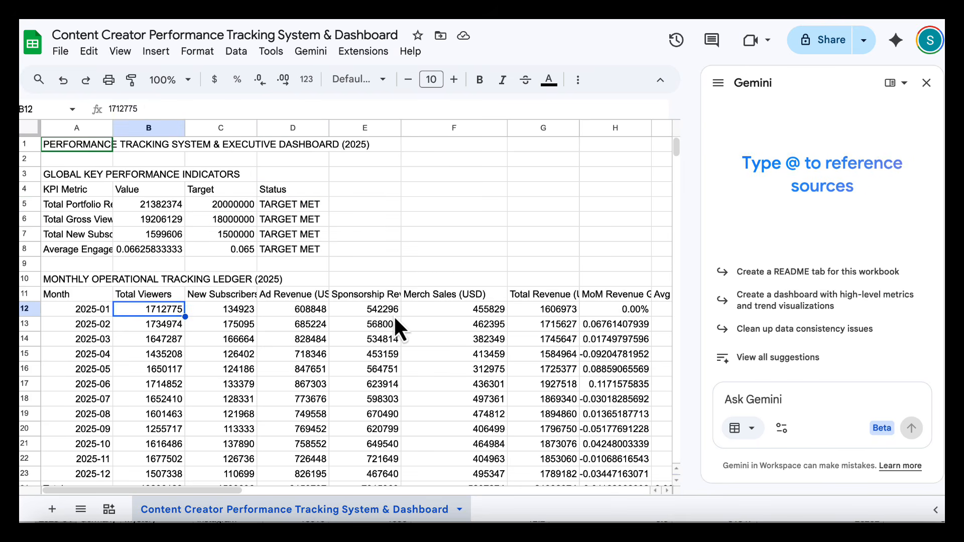
{"action": "left_click", "coordinate": [534, 295]}
{"action": "left_click", "coordinate": [609, 306]}
{"action": "left_click", "coordinate": [607, 327]}
{"action": "left_click", "coordinate": [612, 352]}
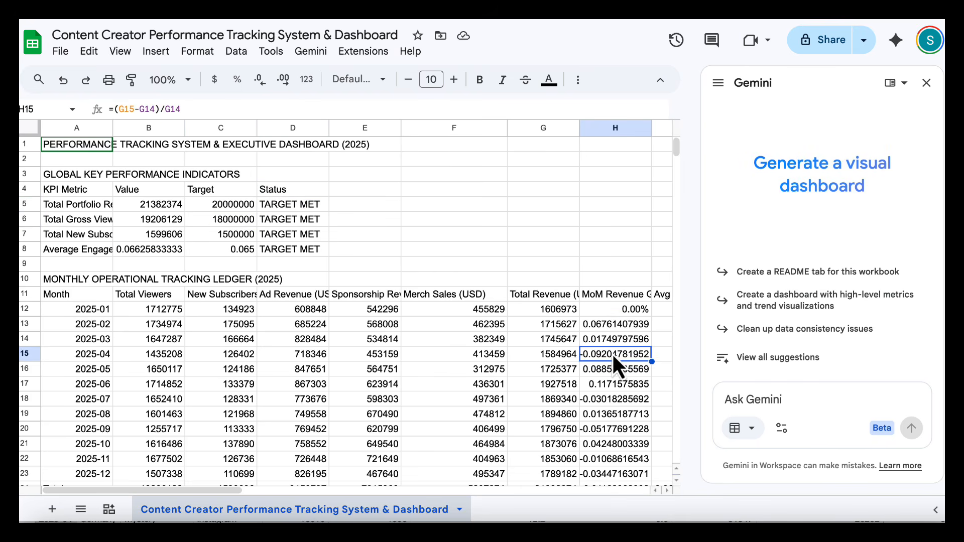
{"action": "left_click_drag", "start_coordinate": [622, 295], "coordinate": [604, 456]}
{"action": "scroll", "coordinate": [556, 435], "scroll_direction": "down", "scroll_amount": 2}
{"action": "left_click", "coordinate": [559, 371]}
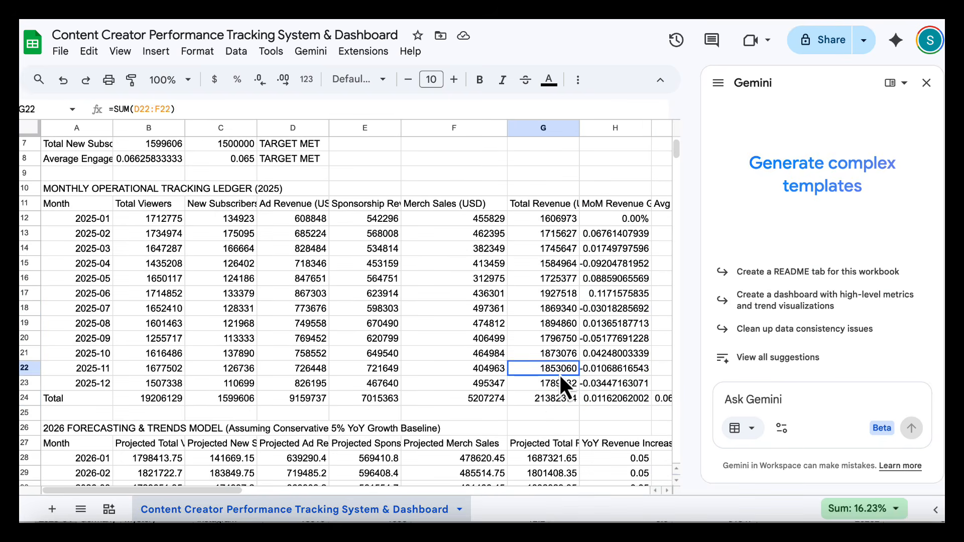
{"action": "left_click", "coordinate": [555, 399]}
{"action": "scroll", "coordinate": [556, 400], "scroll_direction": "down", "scroll_amount": 4}
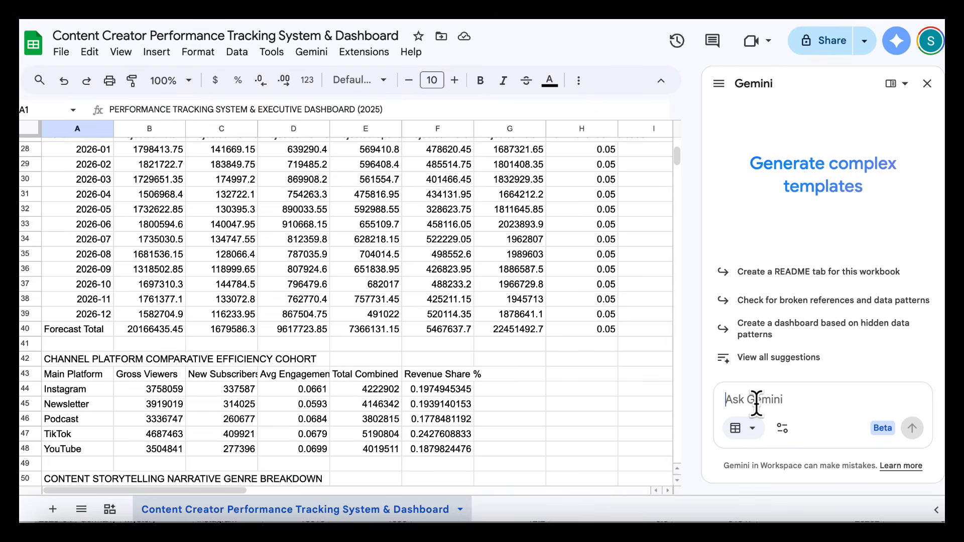
Have Gemini create an interactive Canvas dashboard with monthly revenue trends, top-performing platforms, regional audience growth, forecast vs actual, and clickable drill-down sections
{"action": "type", "text": "Create an interactive Canvas dashboard from the performance tracking system above. Show monthly revenue trends, top-performing platforms, audience growth by region, and forecast vs actual. Make each section clickable so I can drill into the underlying data."}
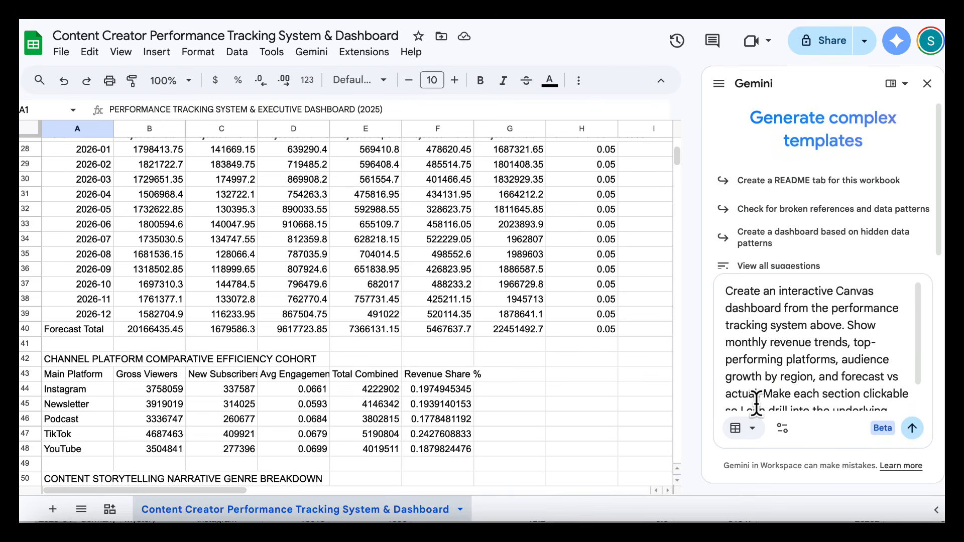
{"action": "scroll", "coordinate": [770, 369], "scroll_direction": "down", "scroll_amount": 1}
{"action": "scroll", "coordinate": [770, 369], "scroll_direction": "up", "scroll_amount": 1}
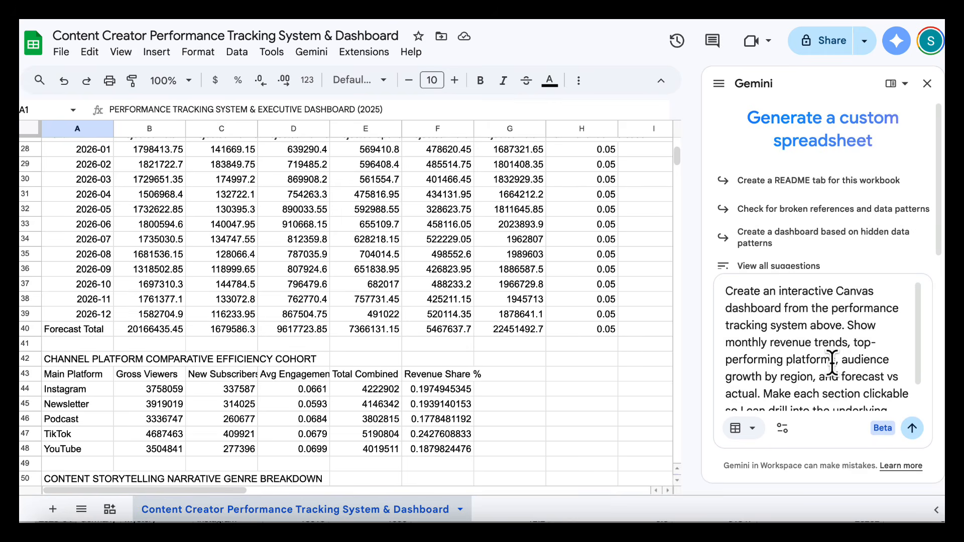
{"action": "scroll", "coordinate": [841, 362], "scroll_direction": "down", "scroll_amount": 1}
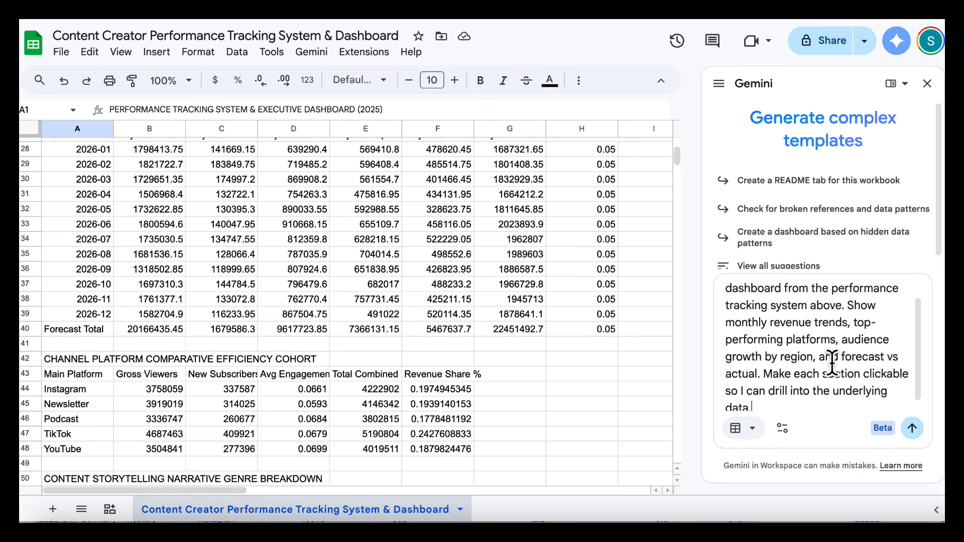
{"action": "left_click", "coordinate": [783, 428]}
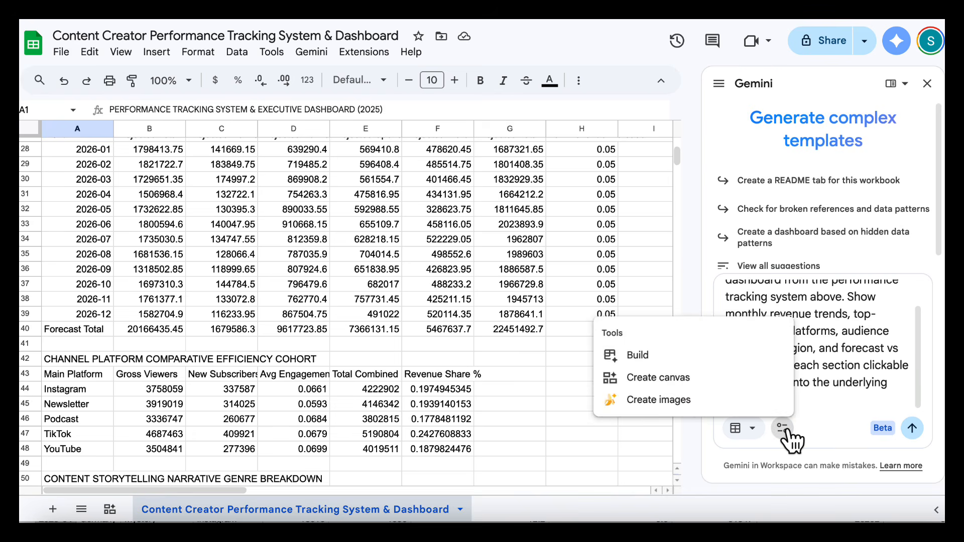
{"action": "left_click", "coordinate": [731, 386]}
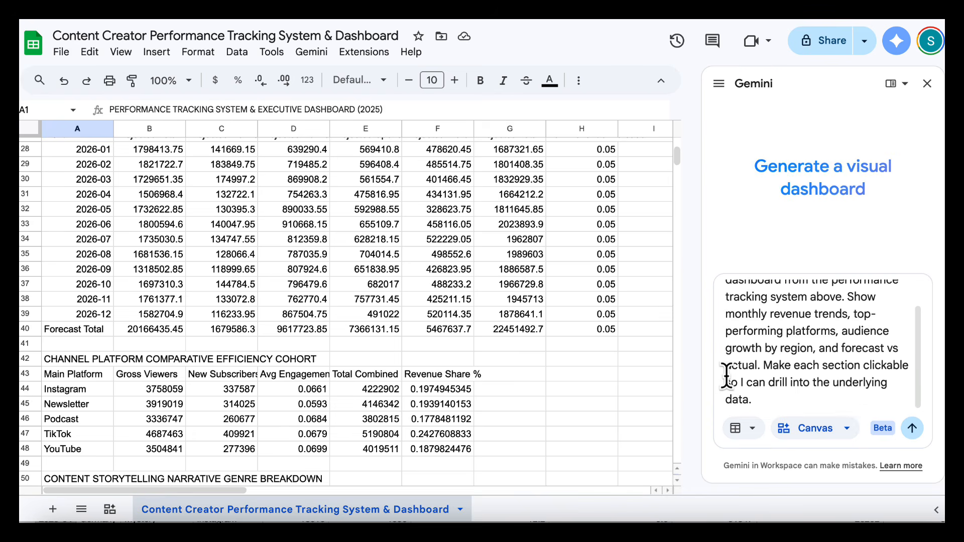
{"action": "left_click", "coordinate": [912, 429]}
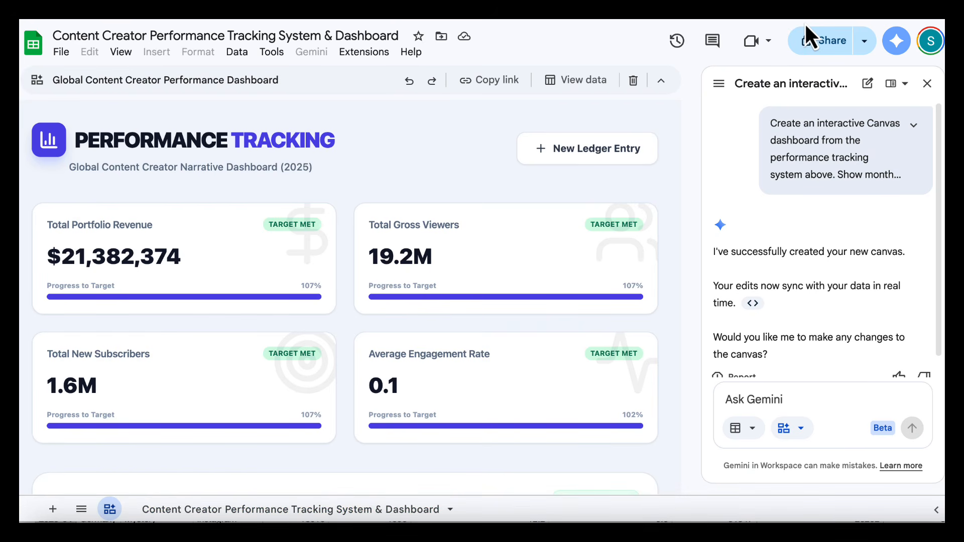
Expand the canvas view and examine the dashboard's KPI cards, revenue and forecast charts, platform cohort efficiency and genre narrative sections
{"action": "scroll", "coordinate": [724, 137], "scroll_direction": "down", "scroll_amount": 1}
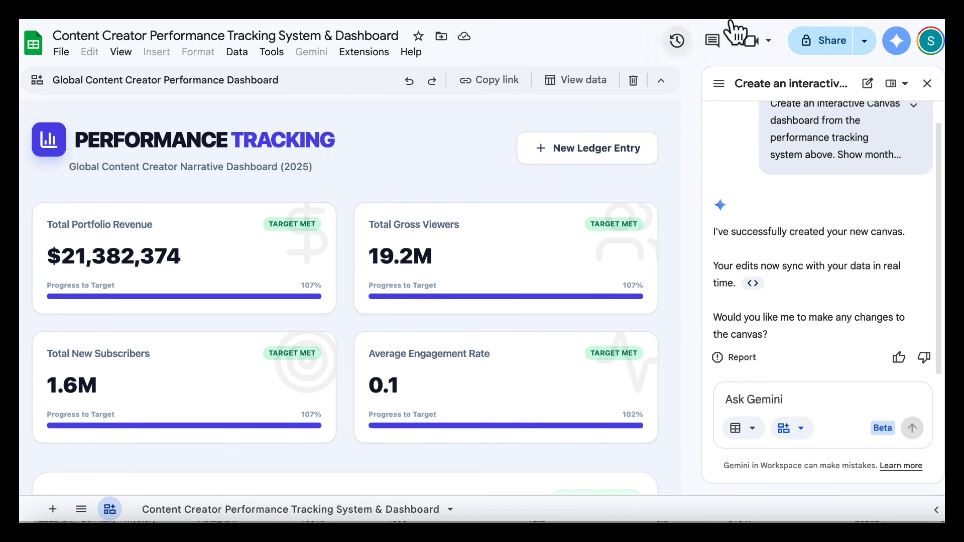
{"action": "left_click", "coordinate": [661, 80]}
{"action": "scroll", "coordinate": [482, 289], "scroll_direction": "down", "scroll_amount": 3}
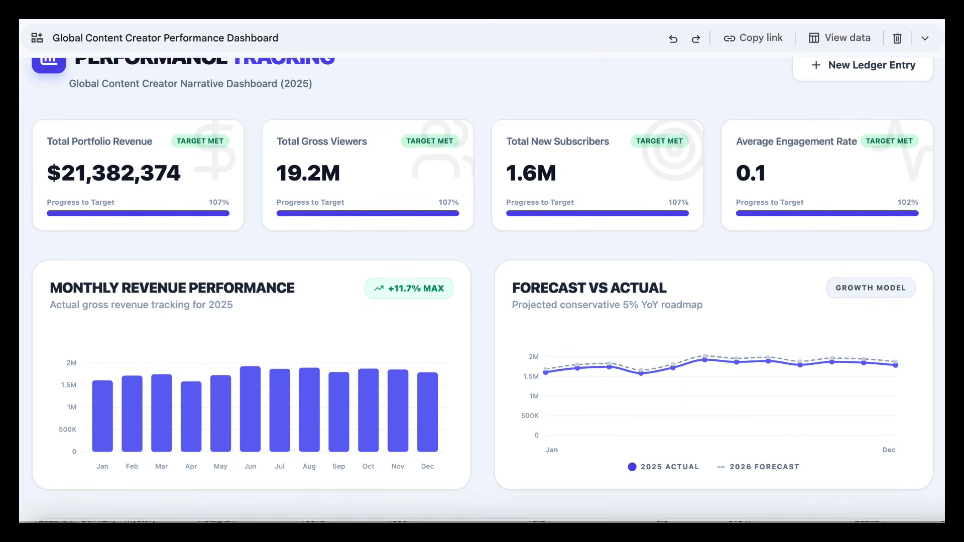
{"action": "scroll", "coordinate": [482, 290], "scroll_direction": "up", "scroll_amount": 3}
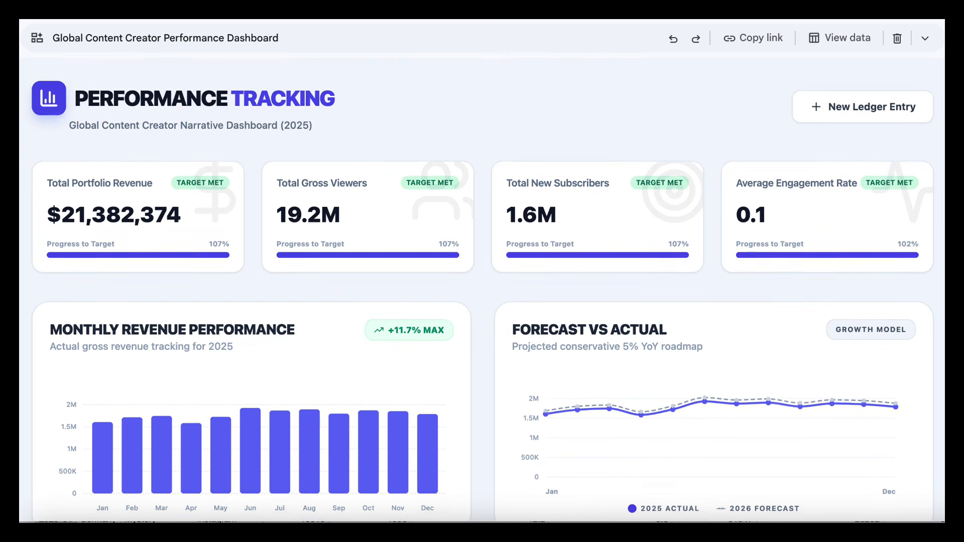
{"action": "scroll", "coordinate": [482, 290], "scroll_direction": "down", "scroll_amount": 4}
{"action": "scroll", "coordinate": [482, 289], "scroll_direction": "down", "scroll_amount": 5}
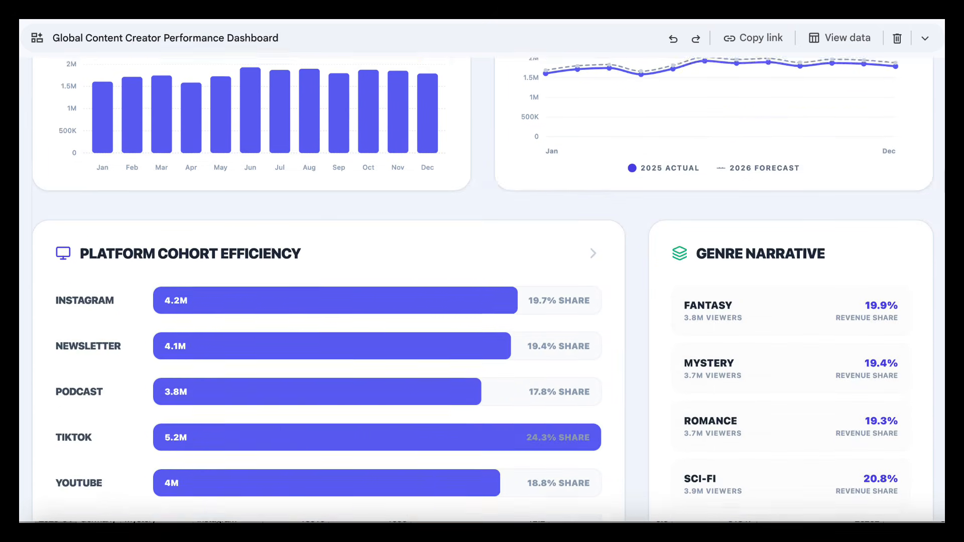
{"action": "scroll", "coordinate": [482, 289], "scroll_direction": "up", "scroll_amount": 6}
{"action": "scroll", "coordinate": [482, 289], "scroll_direction": "up", "scroll_amount": 2}
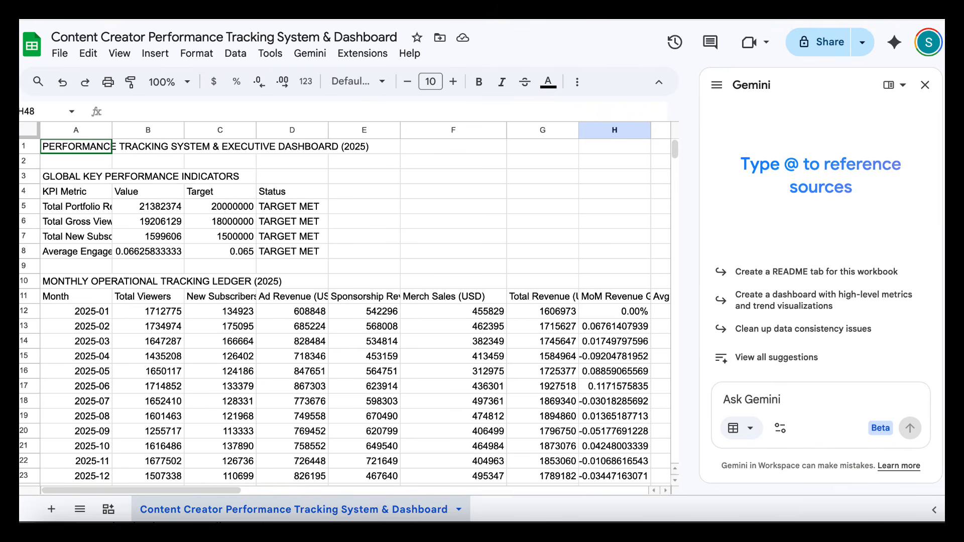
Request a multi-tab executive dashboard covering Executive Summary, Revenue Analytics, Platform Comparison, Audience Growth, Geographic Performance, Genre Insights, Monthly Trends, and Strategic Recommendations
{"action": "left_click", "coordinate": [827, 397]}
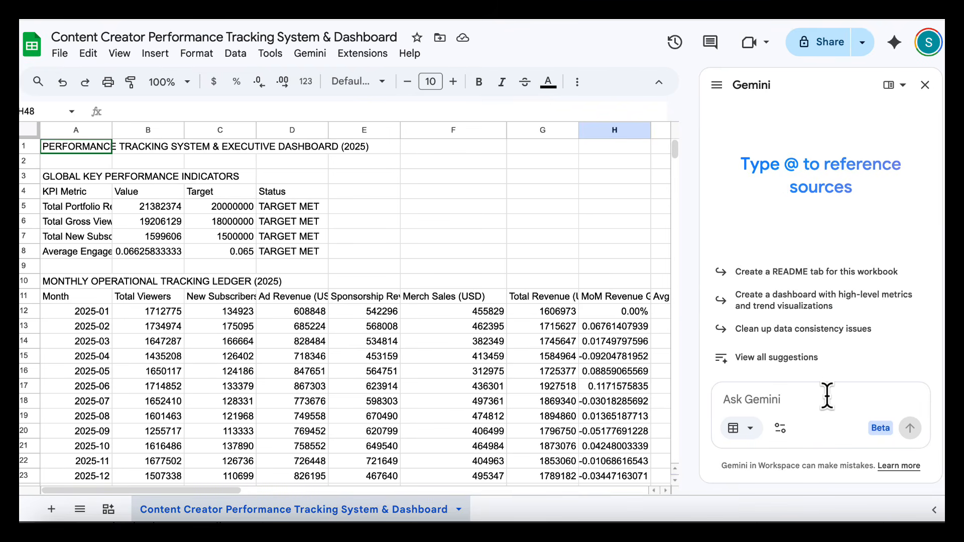
{"action": "key", "text": "ctrl+v"}
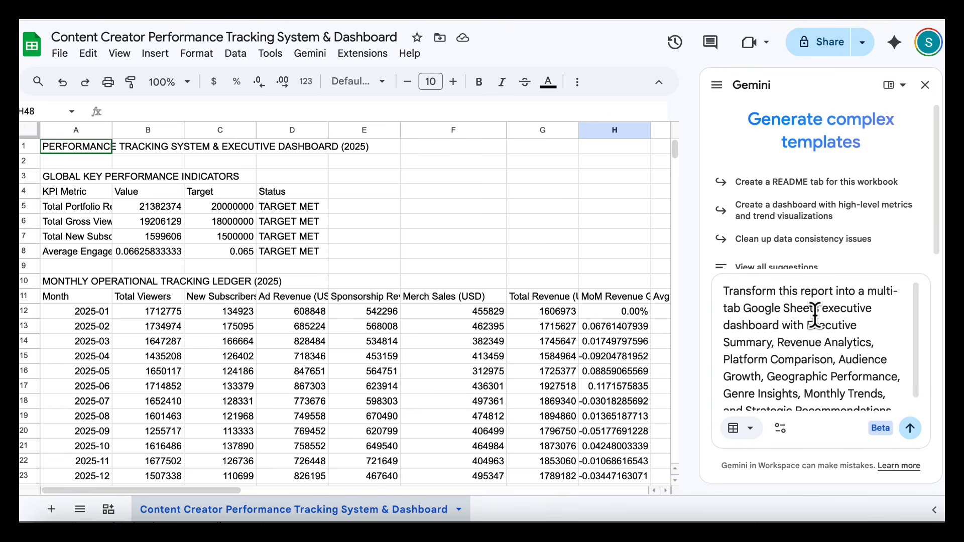
{"action": "scroll", "coordinate": [814, 319], "scroll_direction": "down", "scroll_amount": 1}
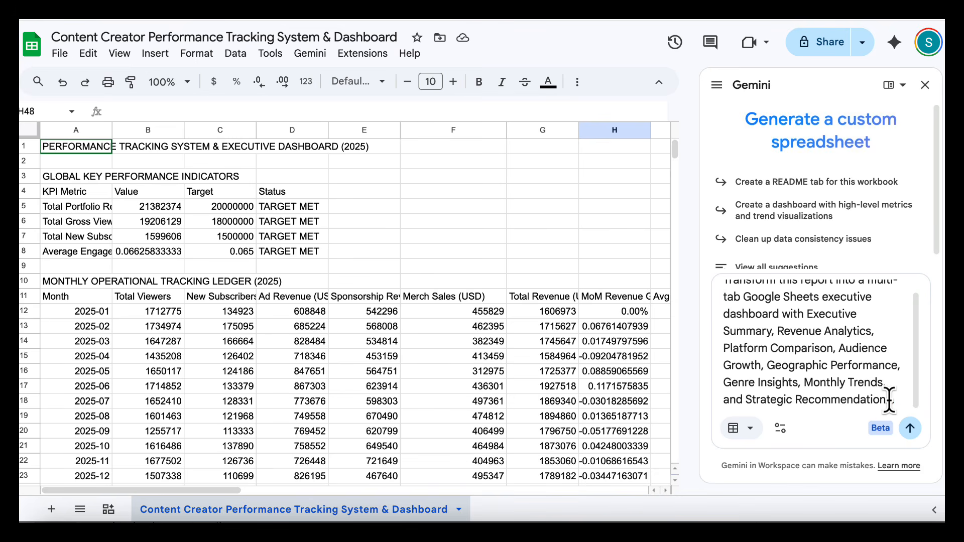
{"action": "left_click", "coordinate": [910, 429]}
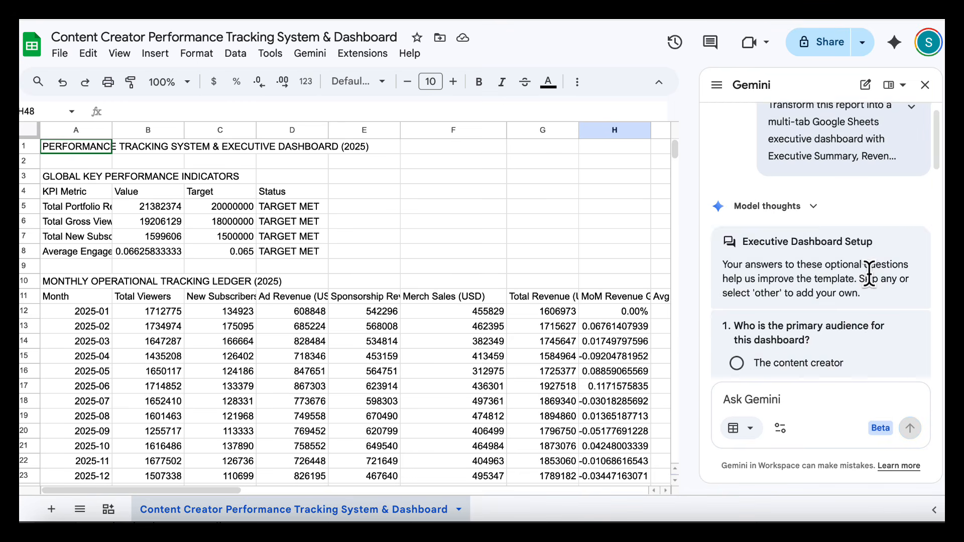
Answer the Executive Dashboard Setup questions about the primary audience and how to handle the Geographic Performance tab
{"action": "left_click", "coordinate": [768, 234]}
{"action": "scroll", "coordinate": [784, 261], "scroll_direction": "down", "scroll_amount": 3}
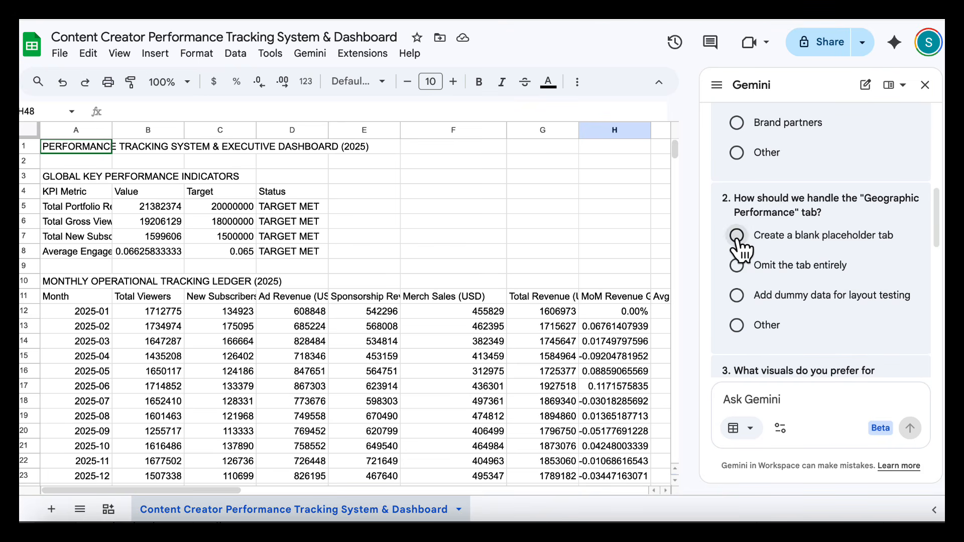
{"action": "left_click", "coordinate": [737, 296]}
{"action": "scroll", "coordinate": [822, 282], "scroll_direction": "down", "scroll_amount": 4}
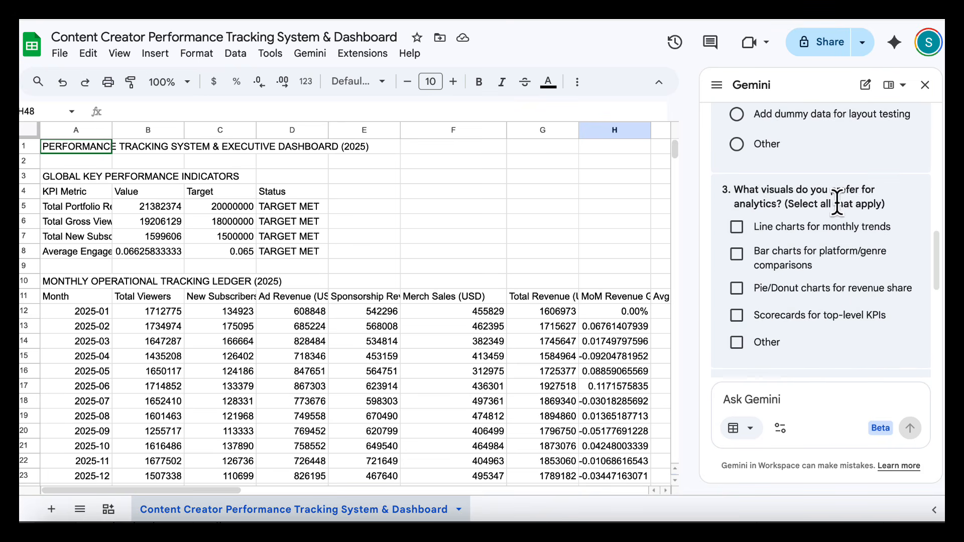
Choose line charts for monthly trends, bar charts for platform/genre comparisons, pie/donut charts for revenue share, and scorecards for top-level KPIs as visuals
{"action": "left_click", "coordinate": [825, 215]}
{"action": "left_click", "coordinate": [794, 239]}
{"action": "left_click", "coordinate": [798, 276]}
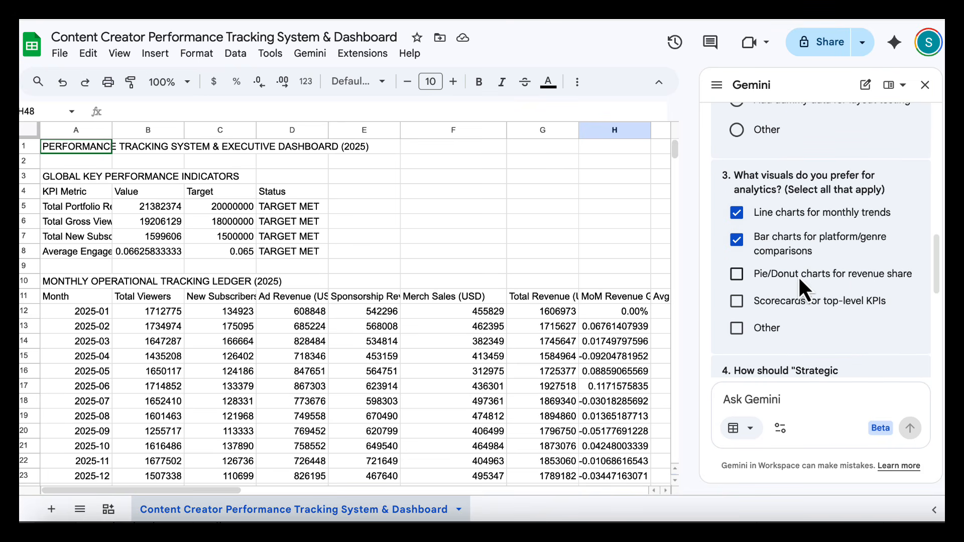
{"action": "left_click", "coordinate": [809, 301]}
{"action": "scroll", "coordinate": [815, 251], "scroll_direction": "down", "scroll_amount": 3}
{"action": "scroll", "coordinate": [844, 273], "scroll_direction": "down", "scroll_amount": 1}
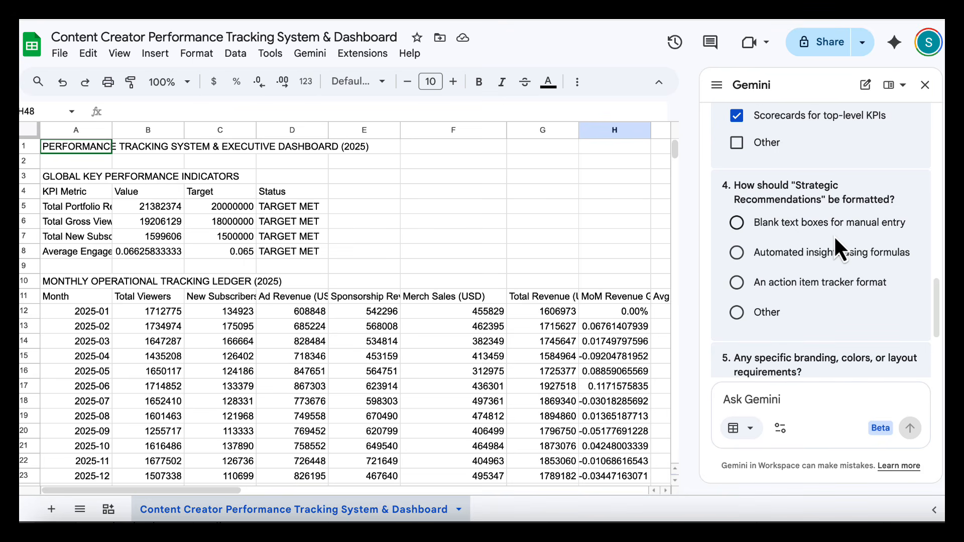
Choose an action item tracker format for the Strategic Recommendations and submit the dashboard setup answers
{"action": "left_click", "coordinate": [826, 252]}
{"action": "left_click", "coordinate": [738, 283]}
{"action": "scroll", "coordinate": [803, 287], "scroll_direction": "down", "scroll_amount": 2}
{"action": "left_click", "coordinate": [889, 327]}
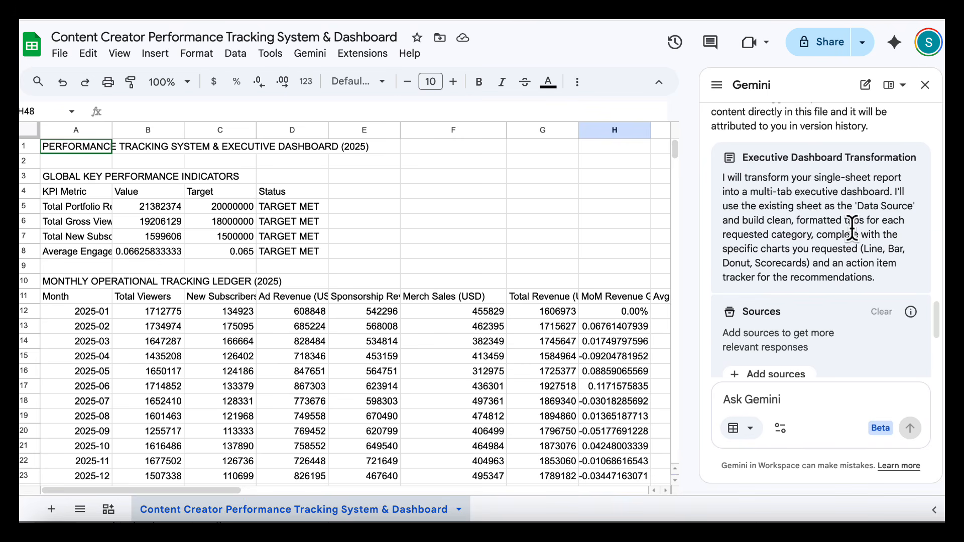
Review the full step list of the Executive Dashboard Transformation plan and approve it for building
{"action": "scroll", "coordinate": [849, 251], "scroll_direction": "down", "scroll_amount": 4}
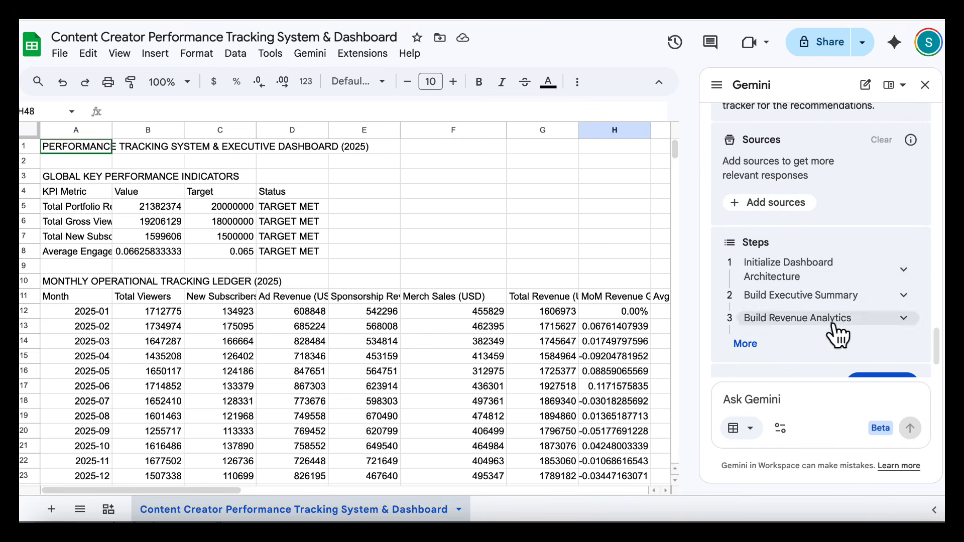
{"action": "scroll", "coordinate": [834, 326], "scroll_direction": "down", "scroll_amount": 1}
{"action": "left_click", "coordinate": [747, 287]}
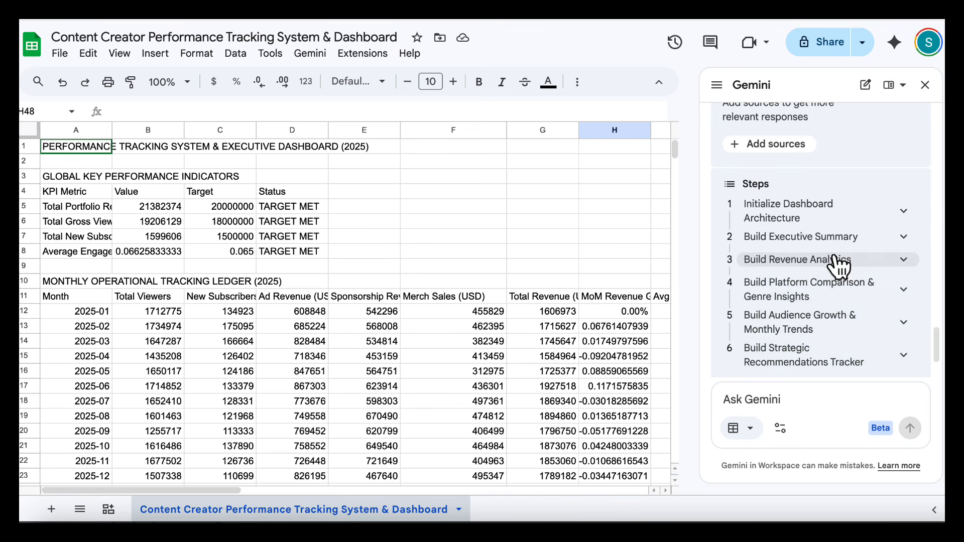
{"action": "scroll", "coordinate": [834, 255], "scroll_direction": "down", "scroll_amount": 2}
{"action": "left_click", "coordinate": [873, 333]}
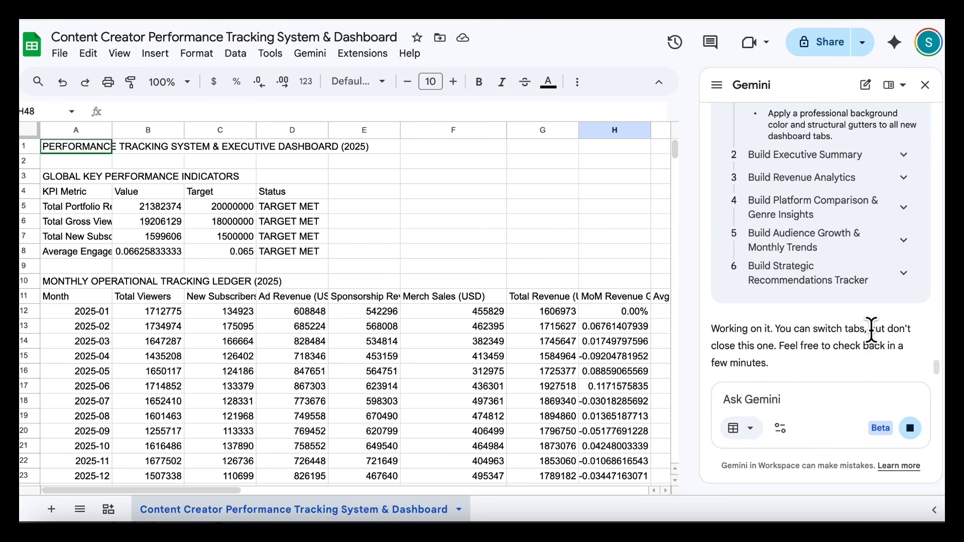
Look through the generated sheets from Executive Summary and Revenue Analytics to Platform Comparison, Audience Growth, Genre Insights and Monthly Trends
{"action": "left_click", "coordinate": [274, 511]}
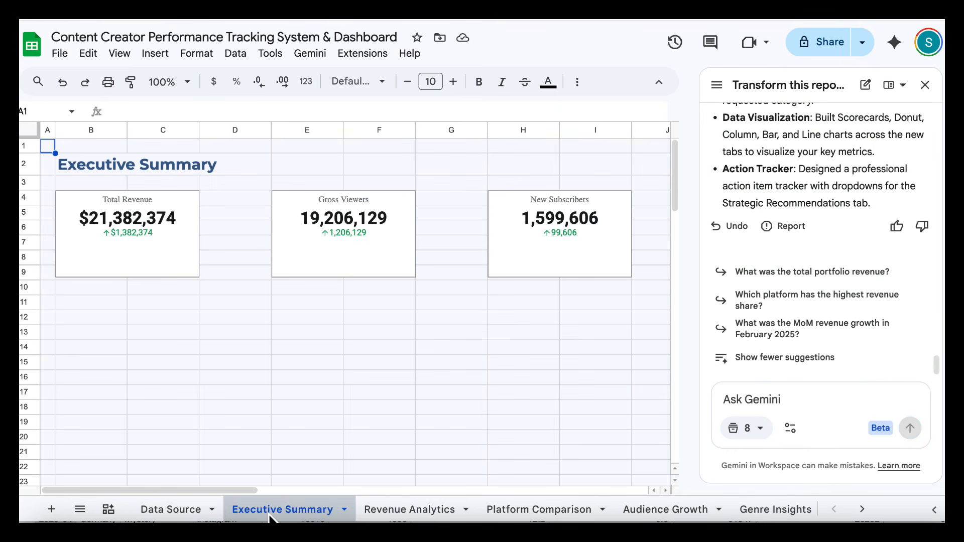
{"action": "left_click", "coordinate": [410, 512]}
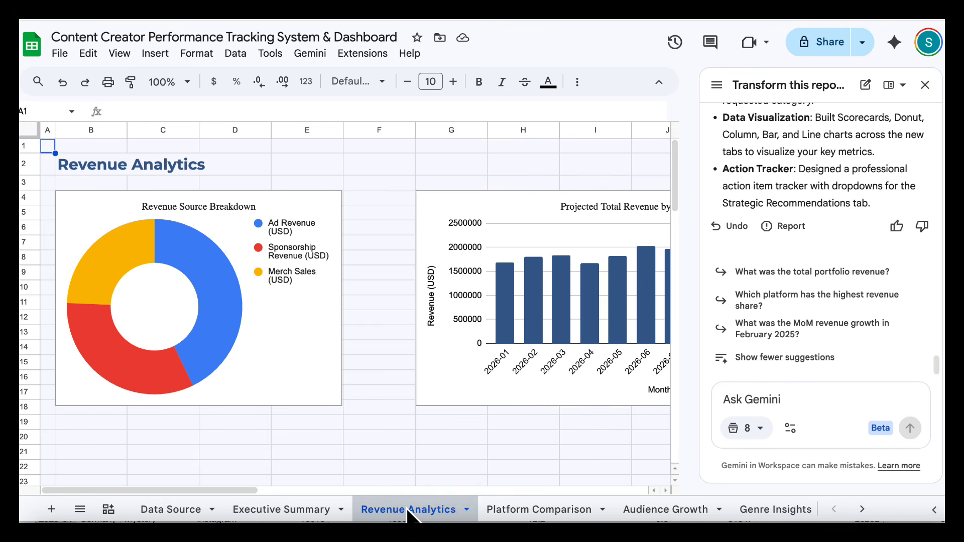
{"action": "left_click", "coordinate": [544, 514]}
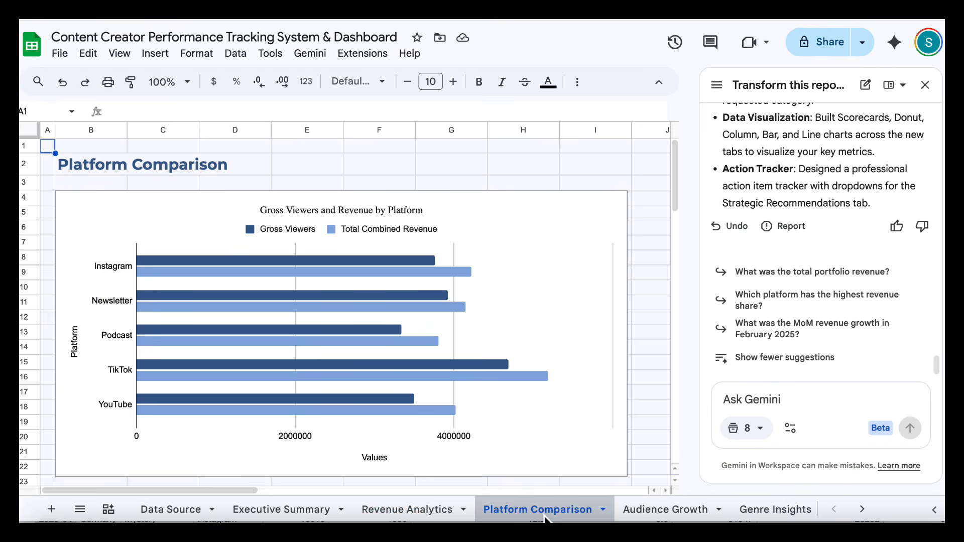
{"action": "left_click", "coordinate": [642, 517]}
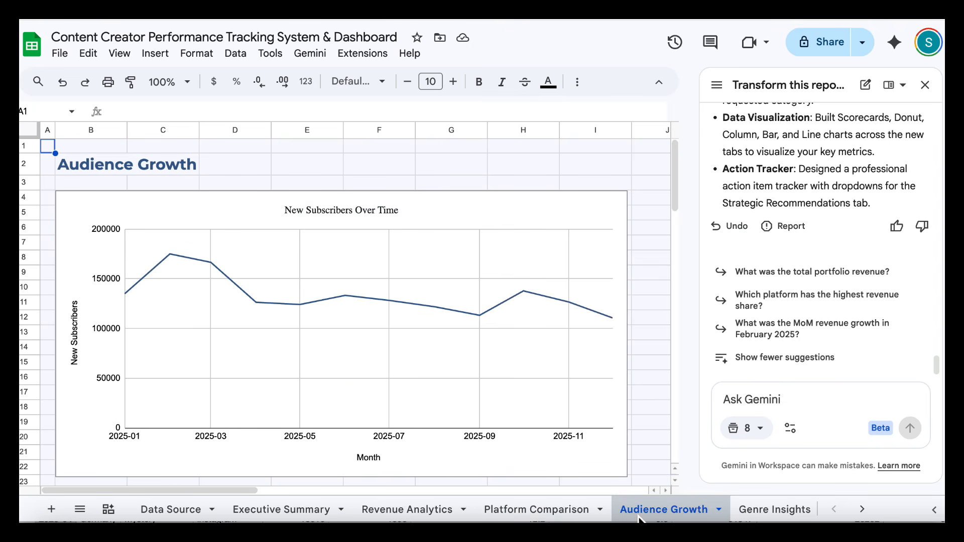
{"action": "left_click", "coordinate": [771, 514]}
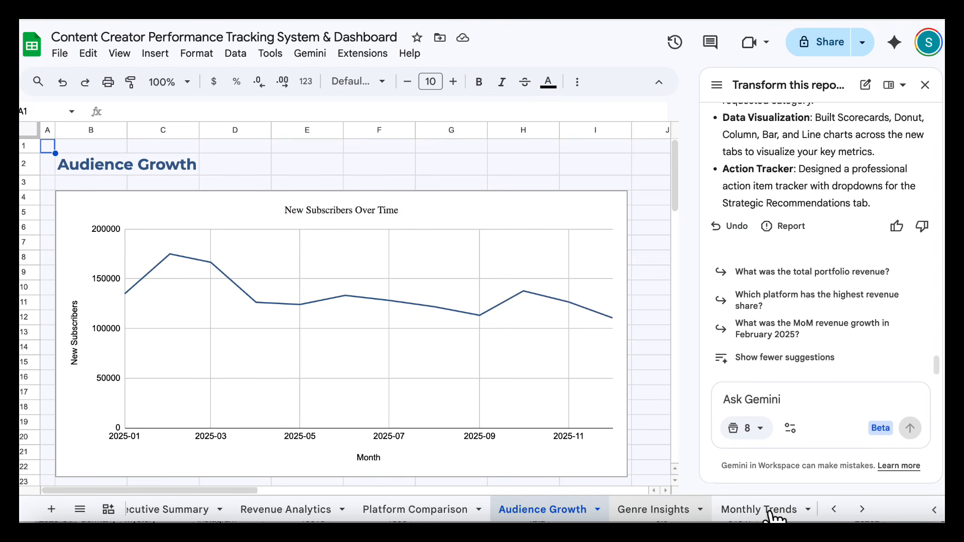
{"action": "left_click", "coordinate": [674, 513]}
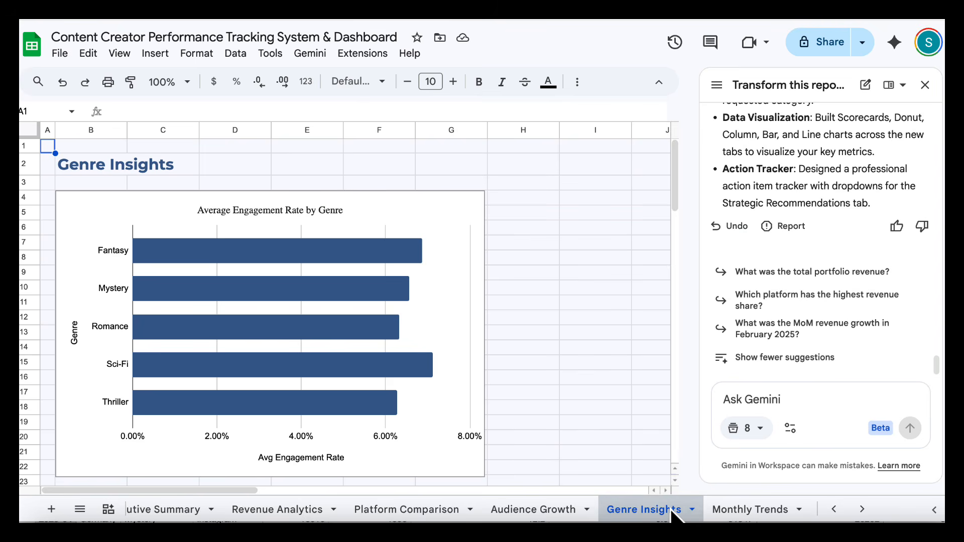
{"action": "left_click", "coordinate": [741, 513]}
{"action": "scroll", "coordinate": [739, 514], "scroll_direction": "right", "scroll_amount": 3}
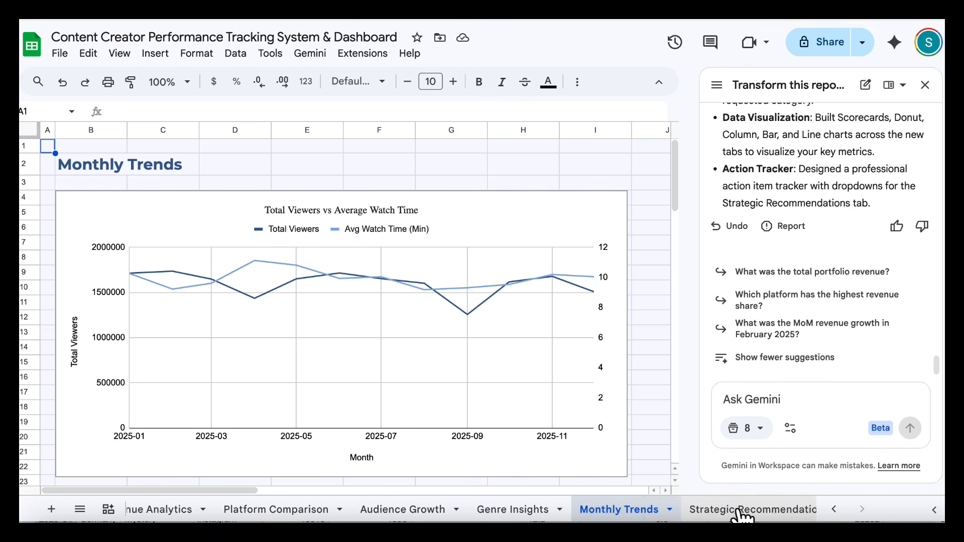
{"action": "scroll", "coordinate": [378, 512], "scroll_direction": "left", "scroll_amount": 5}
{"action": "left_click", "coordinate": [378, 512]}
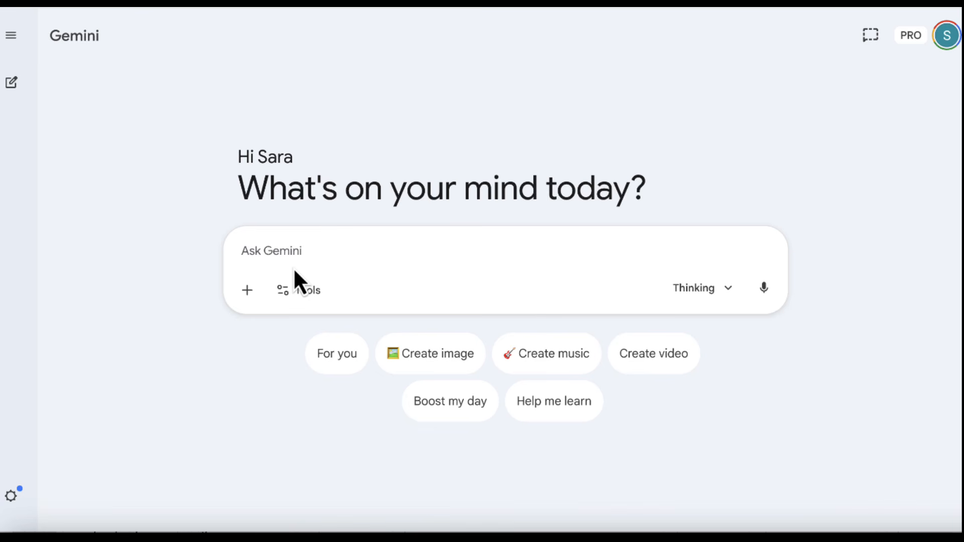
Attach the Strategic Analysis notebook from NotebookLM to a new chat in the Gemini app
{"action": "left_click", "coordinate": [247, 290]}
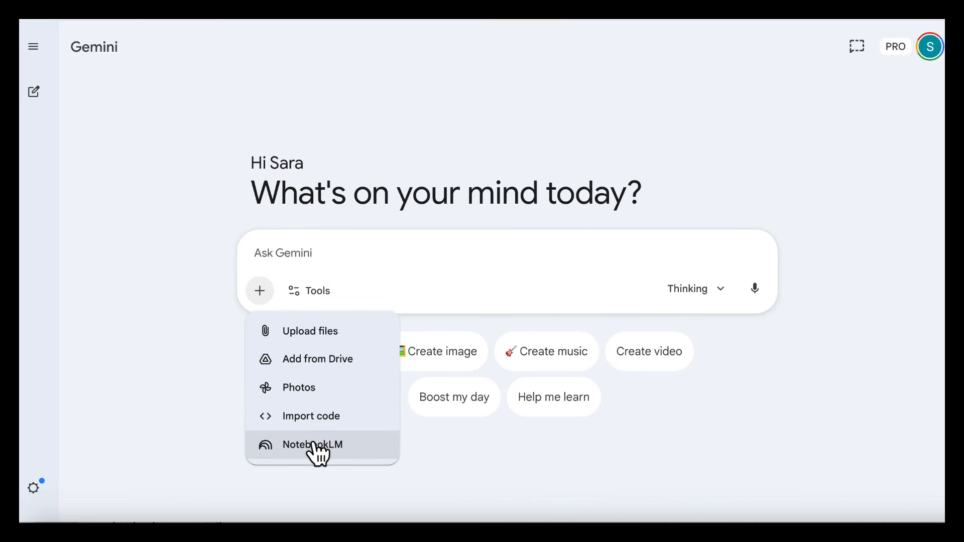
{"action": "left_click", "coordinate": [317, 445]}
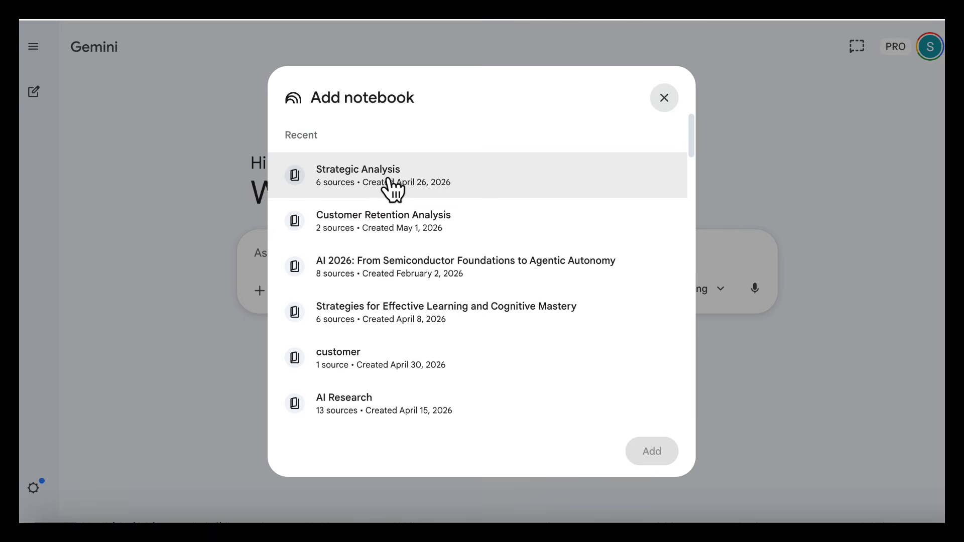
{"action": "left_click", "coordinate": [390, 181]}
{"action": "left_click", "coordinate": [651, 453]}
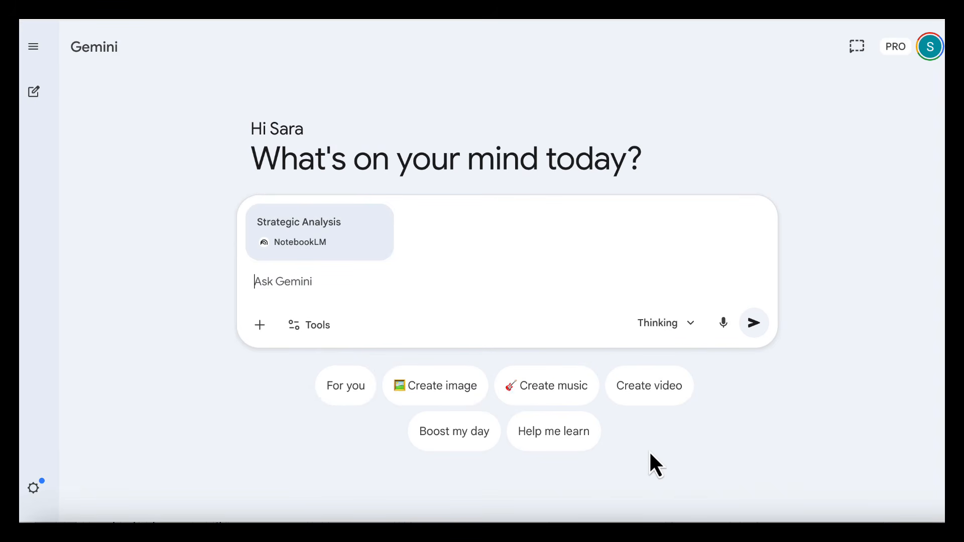
Prompt Gemini to create a strategic narrative report as a Google Doc for the CEO, with executive summary, three ranked priorities, timelined actions and call to action
{"action": "left_click", "coordinate": [534, 301]}
{"action": "type", "text": "Create a professionally structured strategic narrative report as a Google Doc for a CEO and leadership team. The document should have a clean executive-report layout with clear headings, structured sections, concise business-style writing, and properly organised formatting. Include a one-paragraph executive summary, the current situation, the strategic opportunity, three priorities ranked by impact, recommended actions with timelines, and a strong closing call to action. Reference the data inline where relevant and make the report readable in under five minutes"}
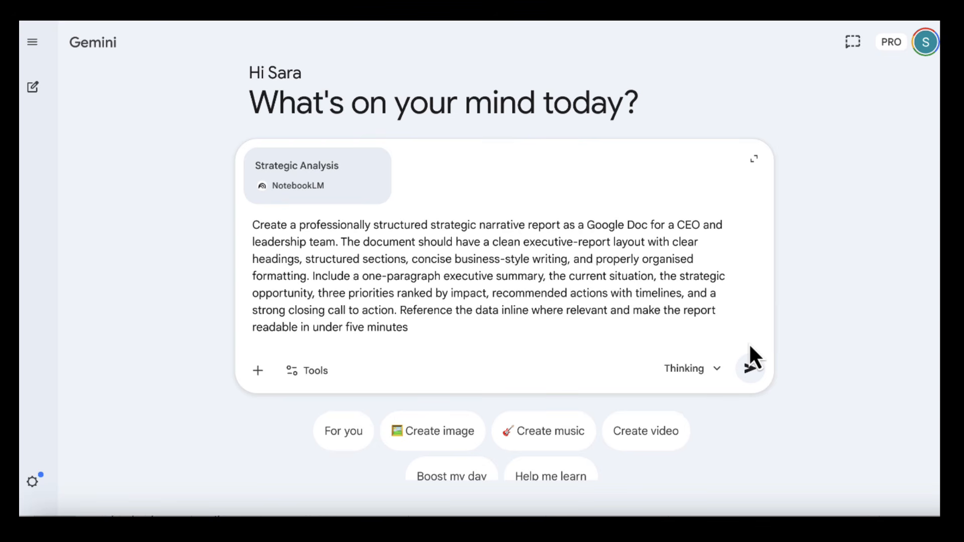
{"action": "left_click", "coordinate": [751, 367]}
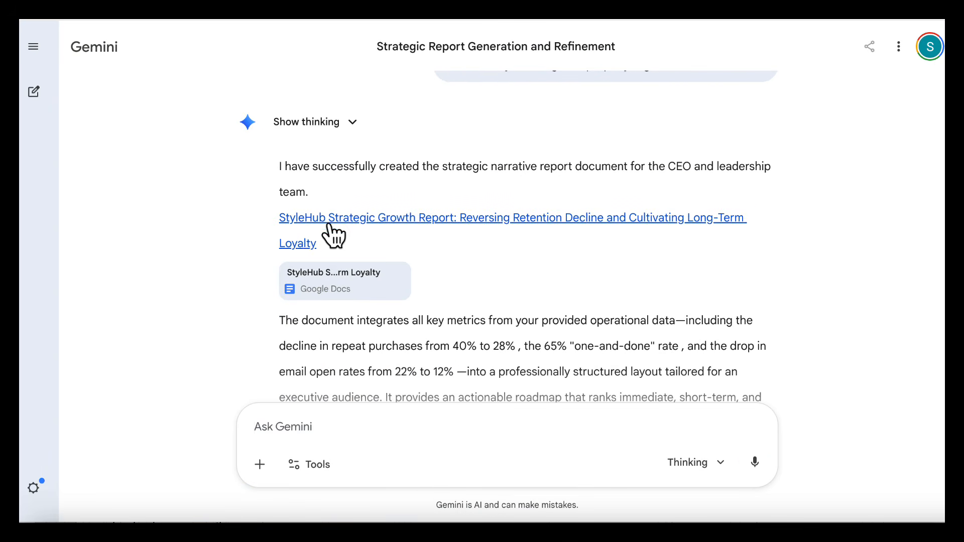
Open the generated StyleHub Strategic Growth Report in Google Docs and read it from the Executive Summary to the Conclusion & Call to Action
{"action": "left_click", "coordinate": [329, 222]}
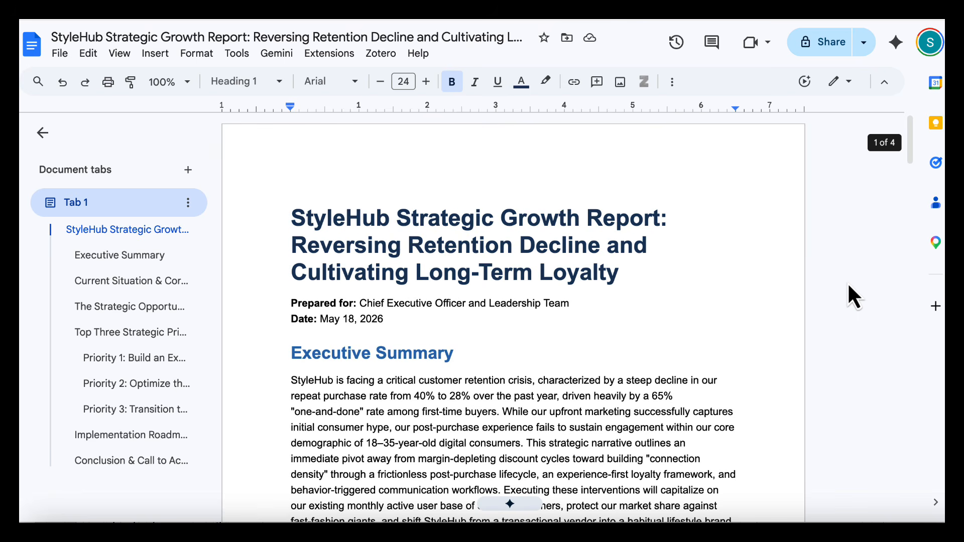
{"action": "scroll", "coordinate": [831, 294], "scroll_direction": "down", "scroll_amount": 3}
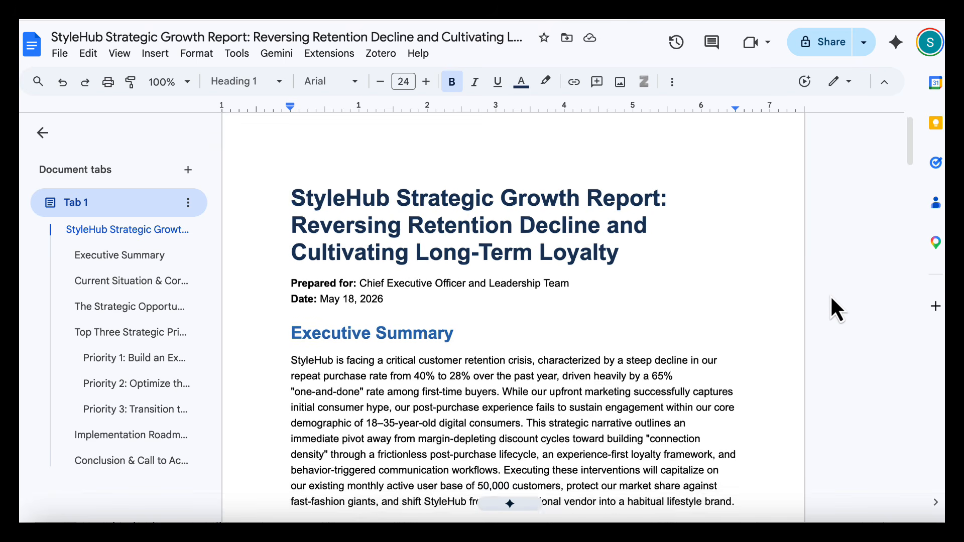
{"action": "scroll", "coordinate": [831, 298], "scroll_direction": "down", "scroll_amount": 1}
{"action": "scroll", "coordinate": [831, 294], "scroll_direction": "down", "scroll_amount": 10}
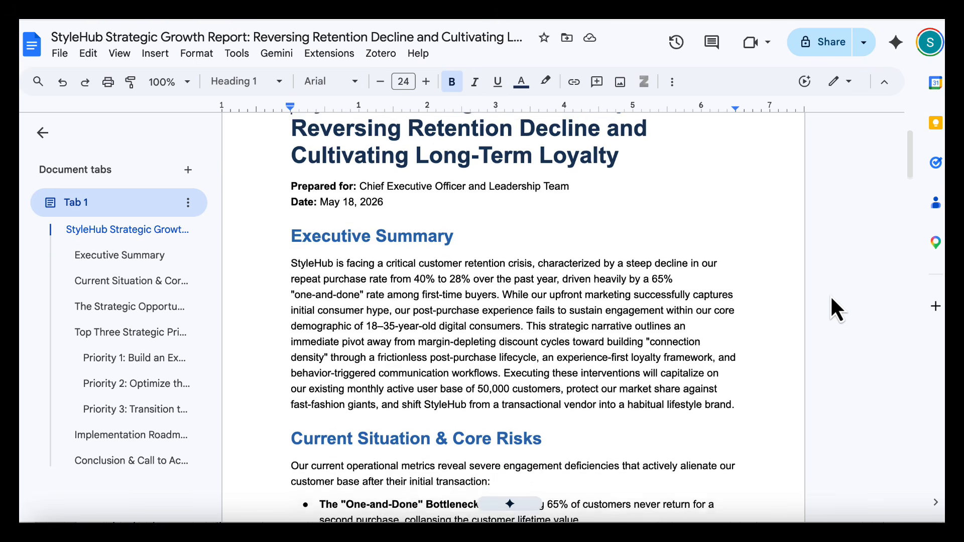
{"action": "scroll", "coordinate": [832, 298], "scroll_direction": "down", "scroll_amount": 6}
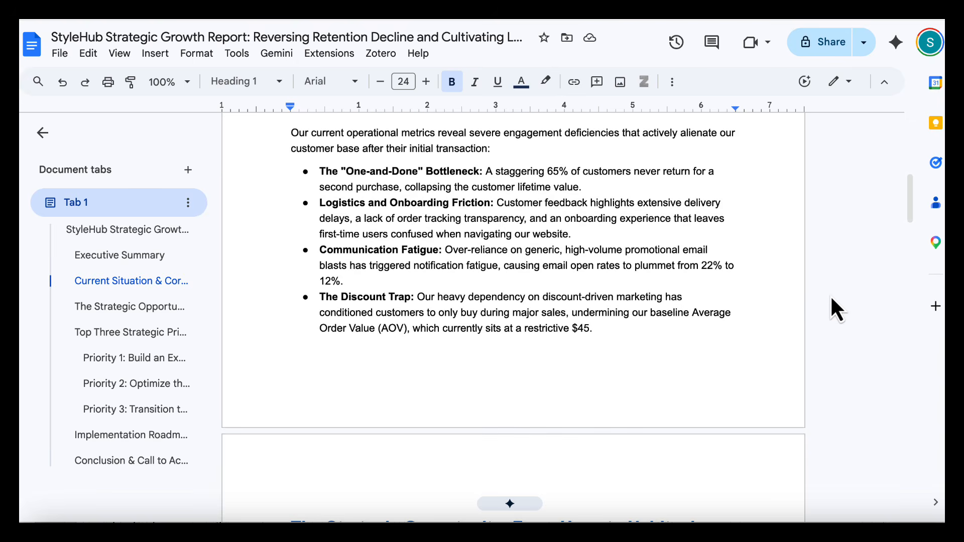
{"action": "scroll", "coordinate": [830, 295], "scroll_direction": "down", "scroll_amount": 13}
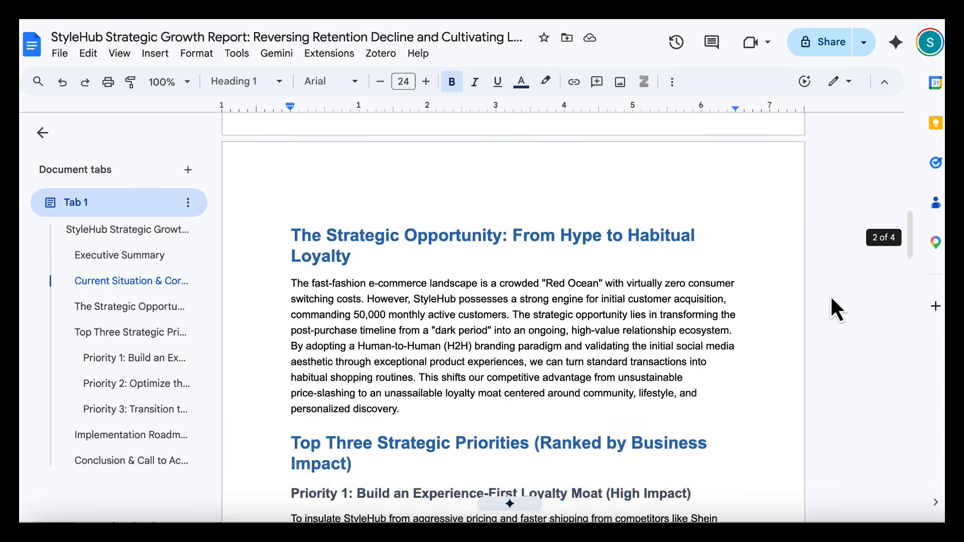
{"action": "scroll", "coordinate": [830, 295], "scroll_direction": "down", "scroll_amount": 20}
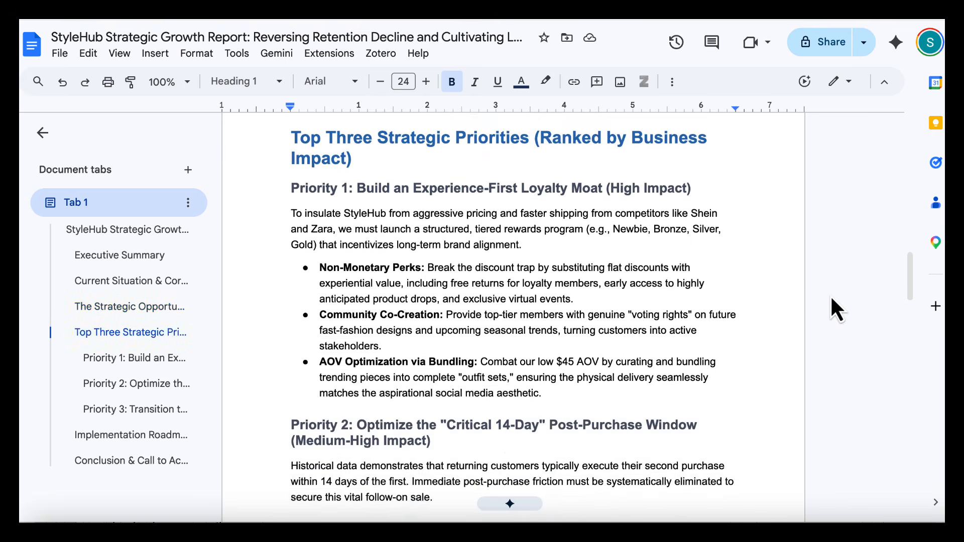
{"action": "scroll", "coordinate": [830, 294], "scroll_direction": "down", "scroll_amount": 20}
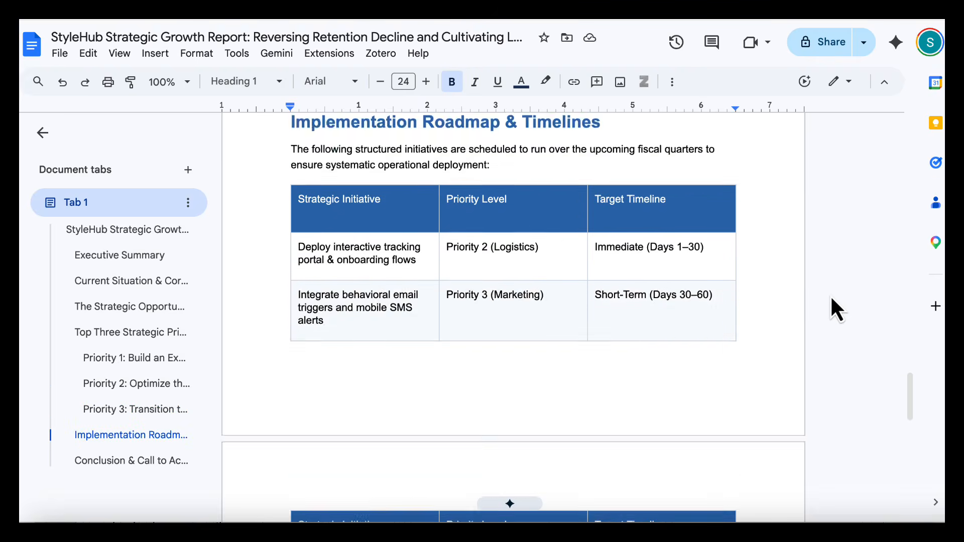
{"action": "scroll", "coordinate": [830, 295], "scroll_direction": "down", "scroll_amount": 4}
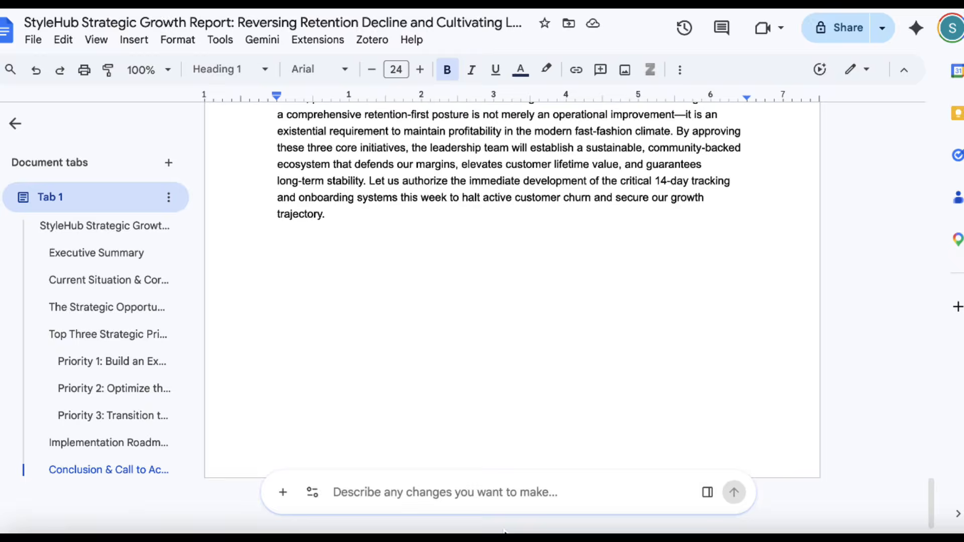
Ask the document's Gemini assistant to "add a matrix in section 2 to show the current situation and risks"
{"action": "left_click", "coordinate": [510, 495]}
{"action": "scroll", "coordinate": [557, 371], "scroll_direction": "up", "scroll_amount": 15}
{"action": "type", "text": "add amatr"}
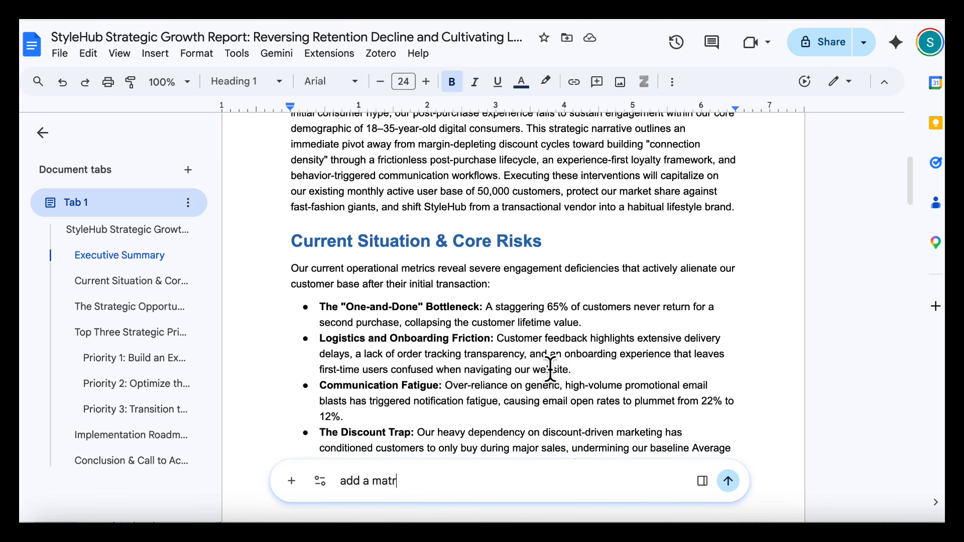
{"action": "type", "text": "ix in section 2 to show "}
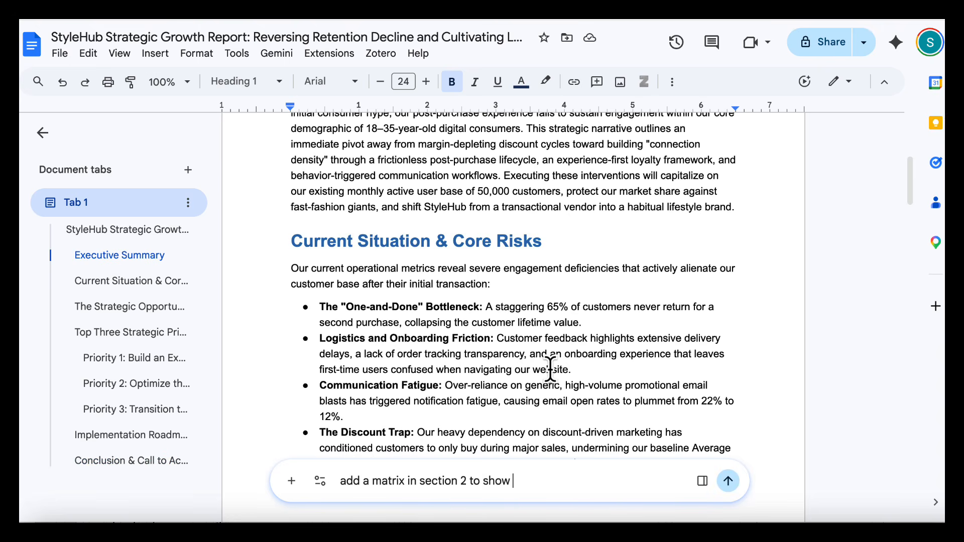
{"action": "type", "text": "the current situation and risks"}
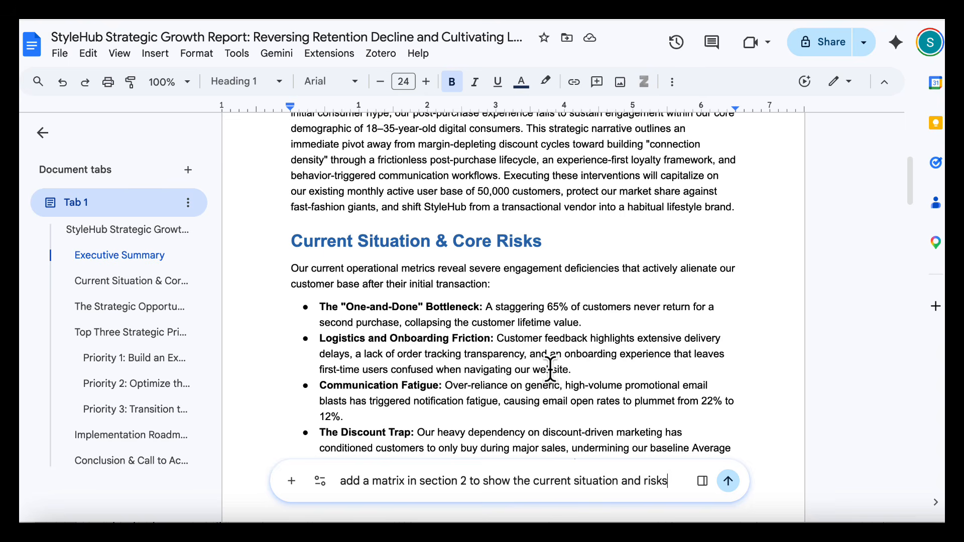
{"action": "key", "text": "Return"}
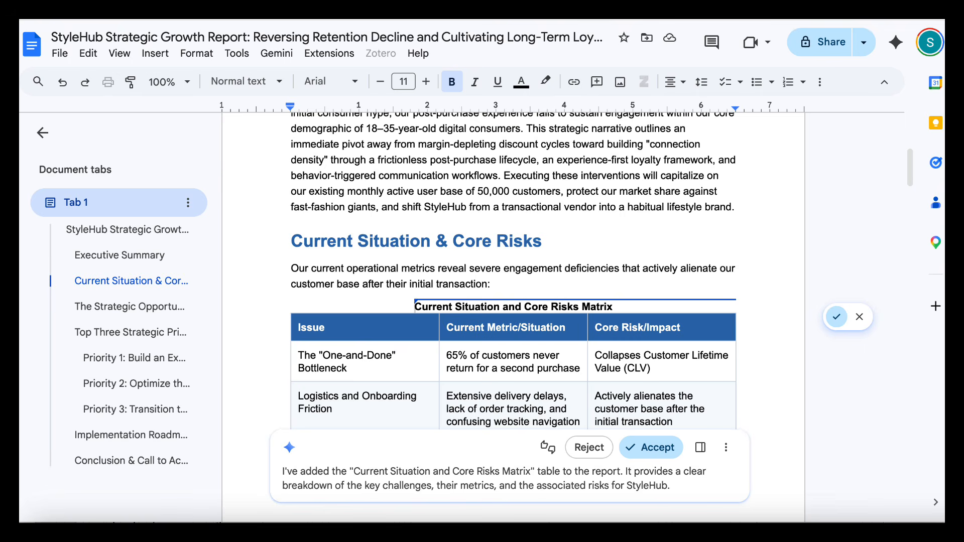
Review the suggested matrix under Current Situation & Core Risks and accept it into the report
{"action": "scroll", "coordinate": [732, 182], "scroll_direction": "down", "scroll_amount": 3}
{"action": "scroll", "coordinate": [628, 346], "scroll_direction": "down", "scroll_amount": 6}
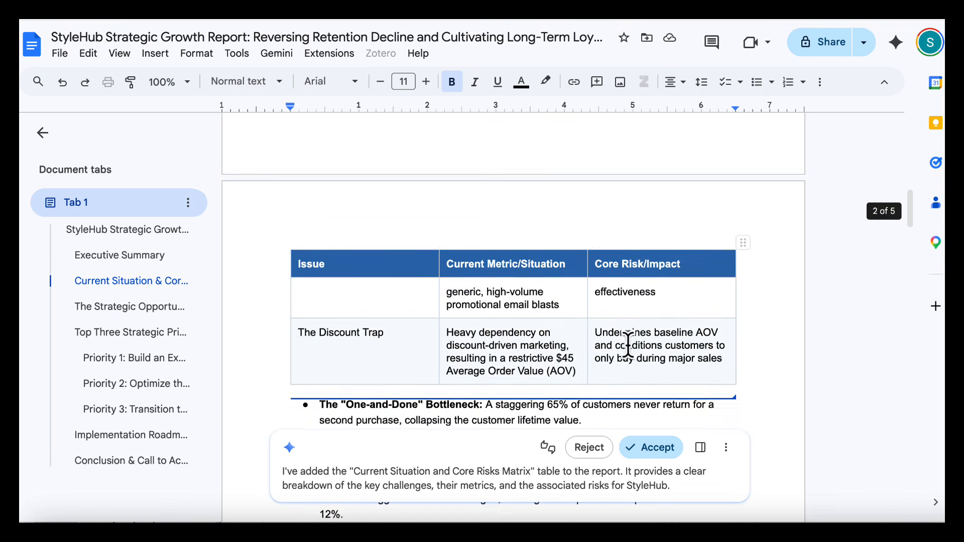
{"action": "scroll", "coordinate": [713, 315], "scroll_direction": "up", "scroll_amount": 7}
{"action": "left_click", "coordinate": [656, 447]}
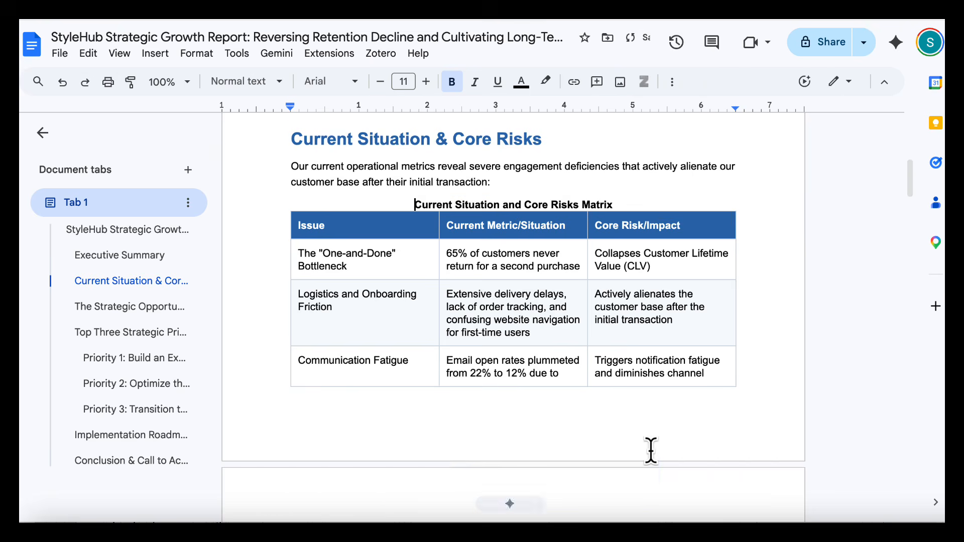
{"action": "scroll", "coordinate": [651, 452], "scroll_direction": "down", "scroll_amount": 5}
{"action": "scroll", "coordinate": [674, 312], "scroll_direction": "up", "scroll_amount": 6}
{"action": "scroll", "coordinate": [749, 349], "scroll_direction": "down", "scroll_amount": 10}
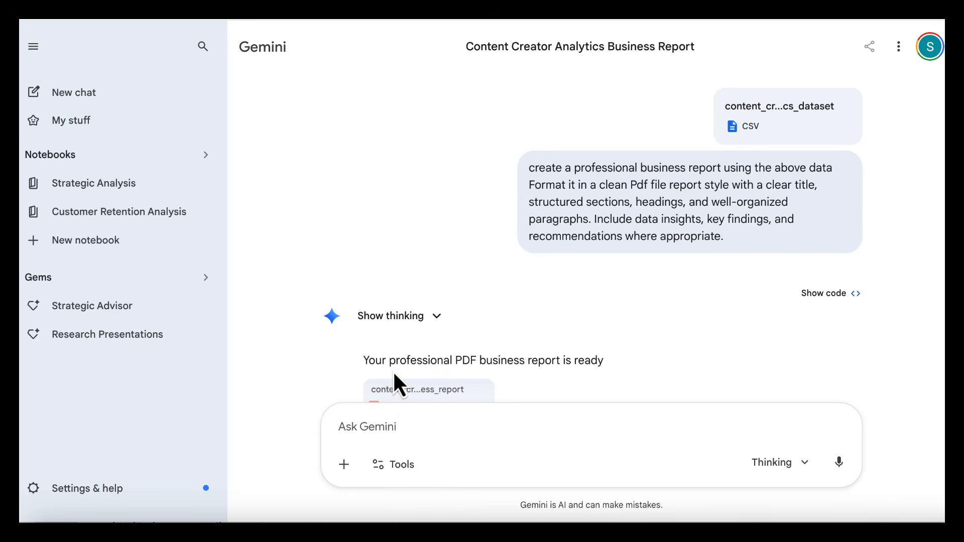
In Gemini's Content Creator Analytics Business Report chat, request a Markdown instruction file covering strategic goals, key findings, recommended actions, workflow steps and implementation priorities
{"action": "left_click", "coordinate": [455, 409]}
{"action": "type", "text": "Create a Markdown instruction file for based on the analysis above. The file should the process for creating strategic goals, key findings, recommended actions, workflow steps, and implementation priorities."}
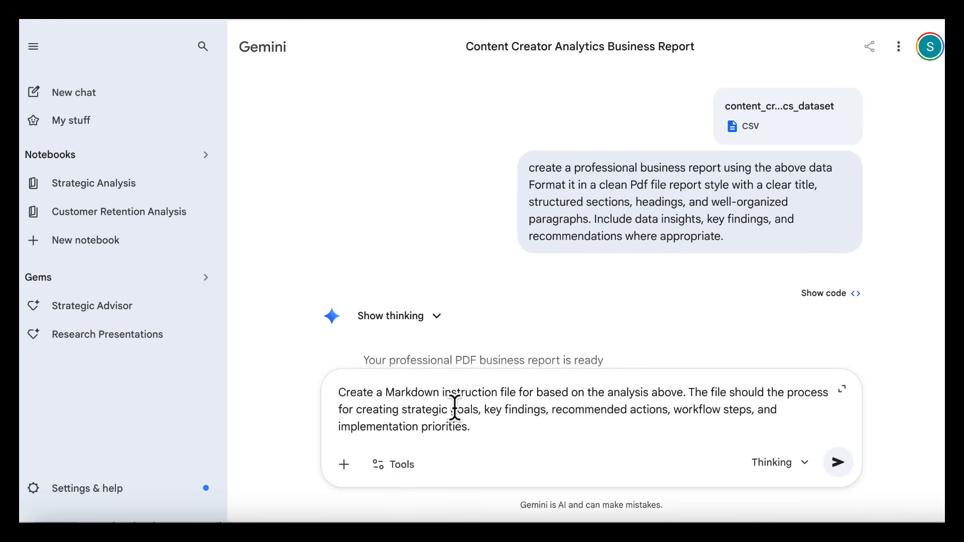
{"action": "key", "text": "Return"}
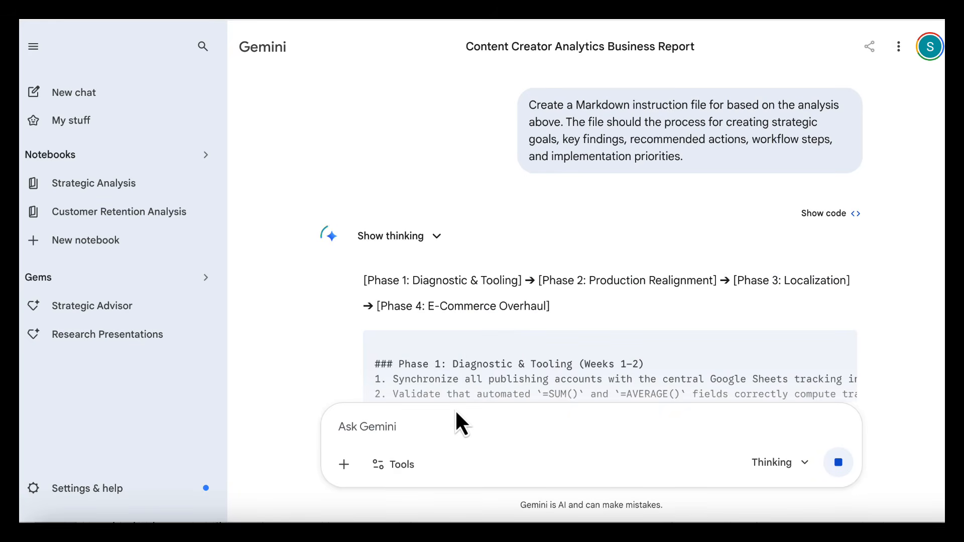
Open strategic_implementation_guide.md, read it through to the Implementation Priorities & Matrix section, close it and look over the rest of the reply
{"action": "scroll", "coordinate": [723, 357], "scroll_direction": "down", "scroll_amount": 3}
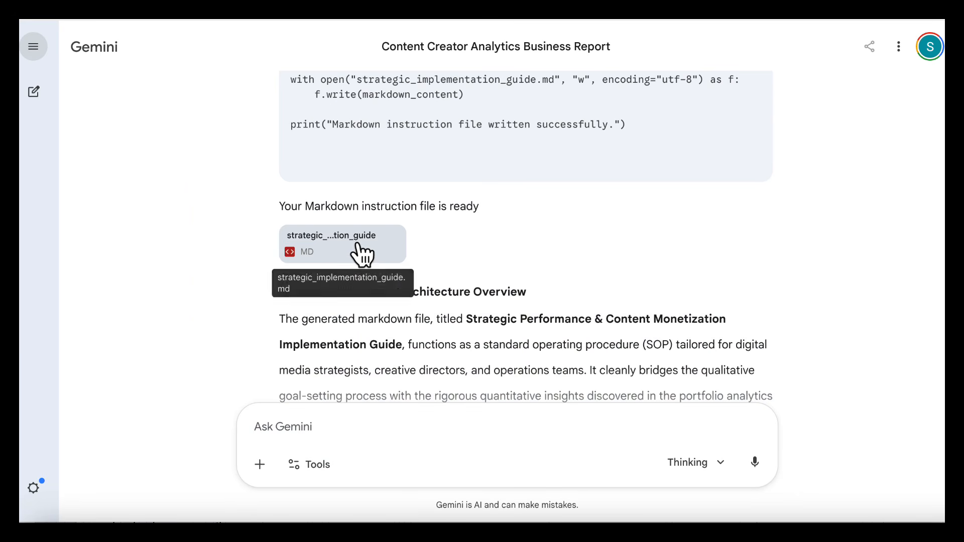
{"action": "scroll", "coordinate": [370, 229], "scroll_direction": "down", "scroll_amount": 1}
{"action": "left_click", "coordinate": [372, 236]}
{"action": "scroll", "coordinate": [705, 192], "scroll_direction": "down", "scroll_amount": 10}
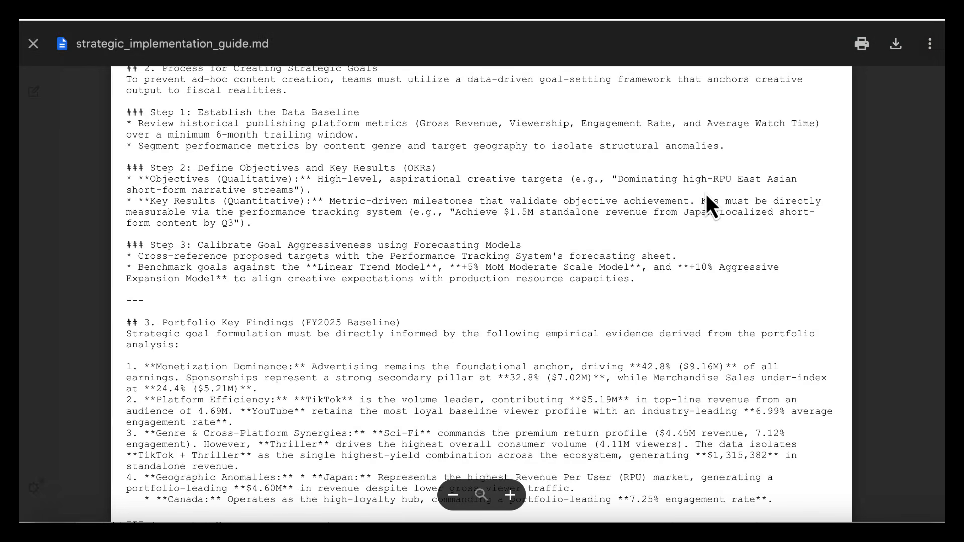
{"action": "scroll", "coordinate": [706, 191], "scroll_direction": "down", "scroll_amount": 13}
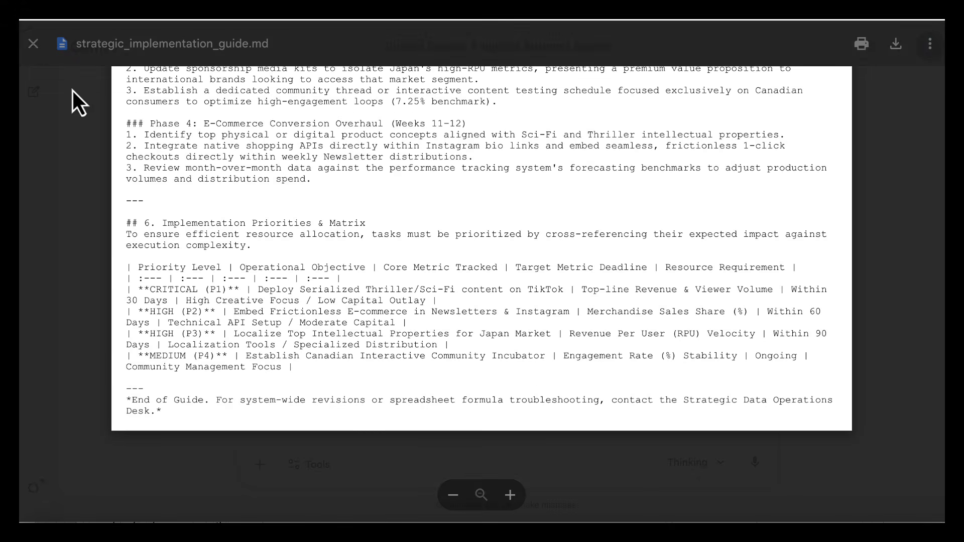
{"action": "left_click", "coordinate": [15, 23]}
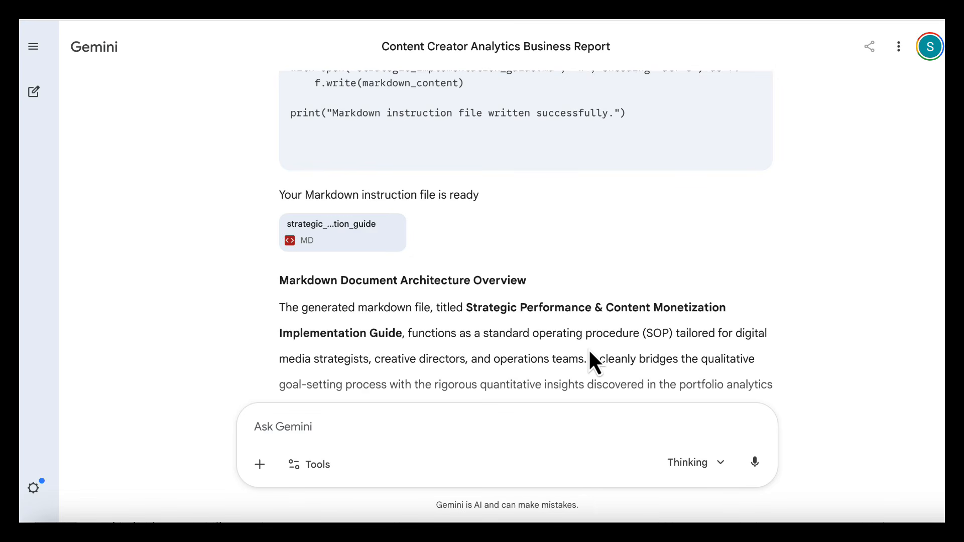
{"action": "scroll", "coordinate": [589, 352], "scroll_direction": "down", "scroll_amount": 7}
{"action": "scroll", "coordinate": [589, 352], "scroll_direction": "down", "scroll_amount": 3}
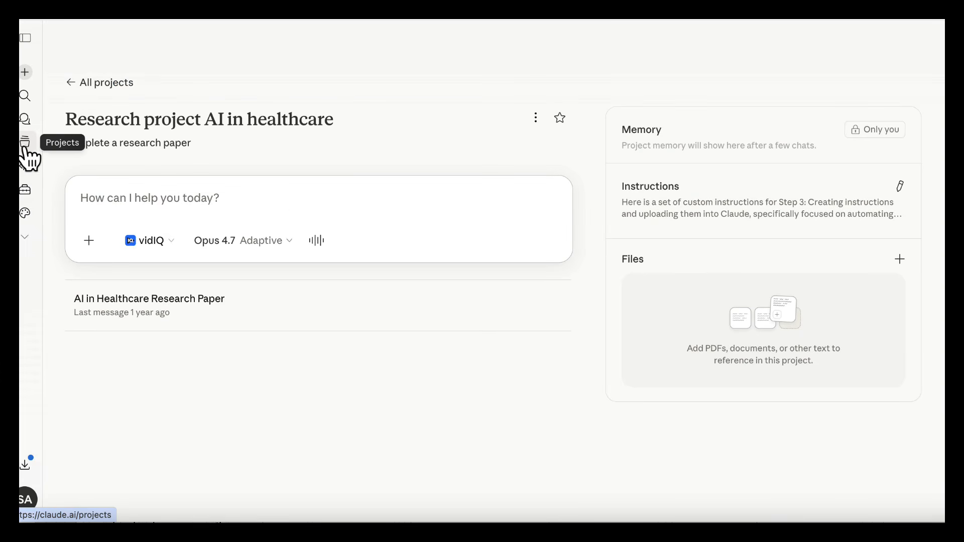
Switch to Claude and start adding a file to the "Research project AI in healthcare" project
{"action": "left_click", "coordinate": [898, 260]}
{"action": "left_click", "coordinate": [849, 291]}
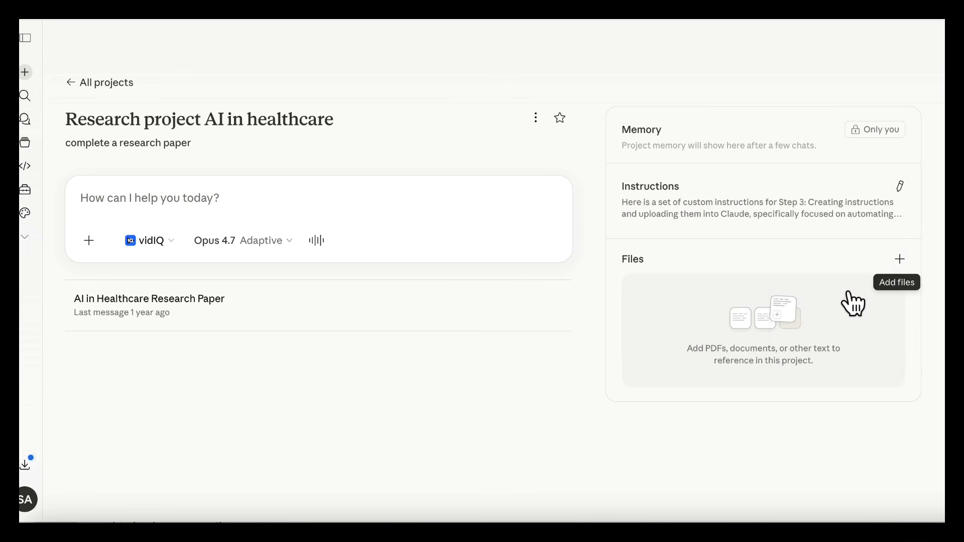